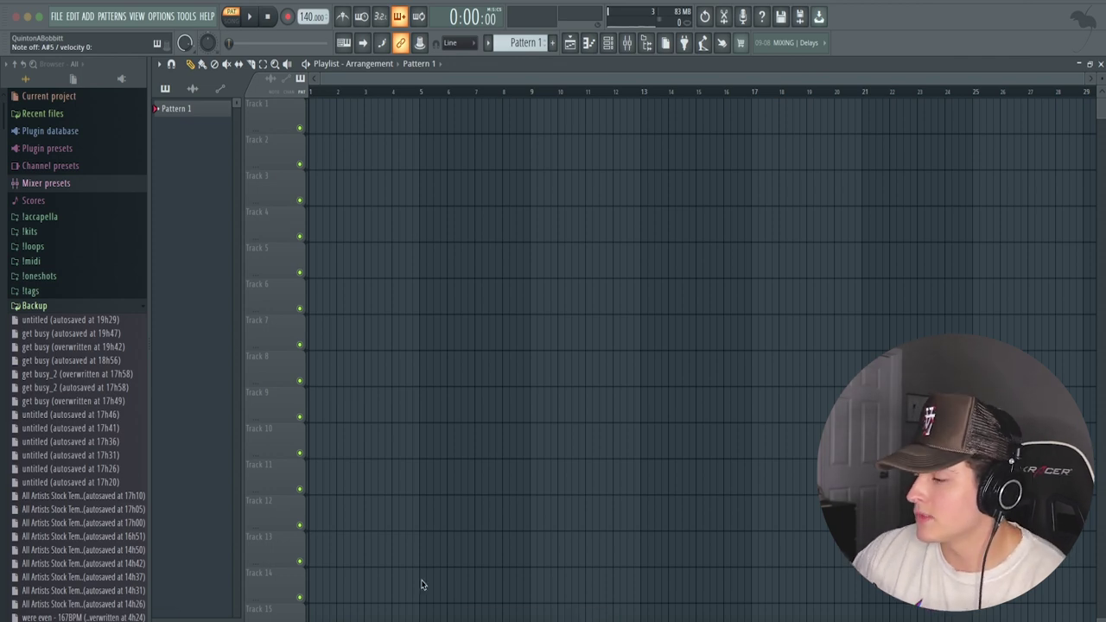
Switch to Discord and look through the loops shared in the samples channel.
left_click(528, 619)
scroll(358, 353, "up", 1)
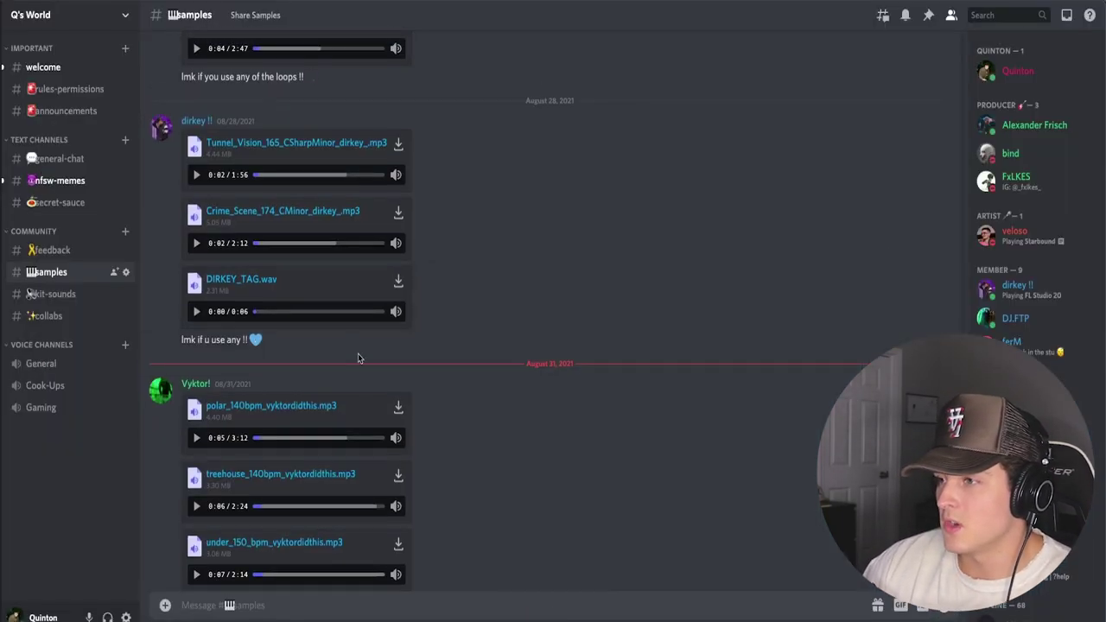
scroll(358, 358, "up", 3)
scroll(357, 358, "down", 3)
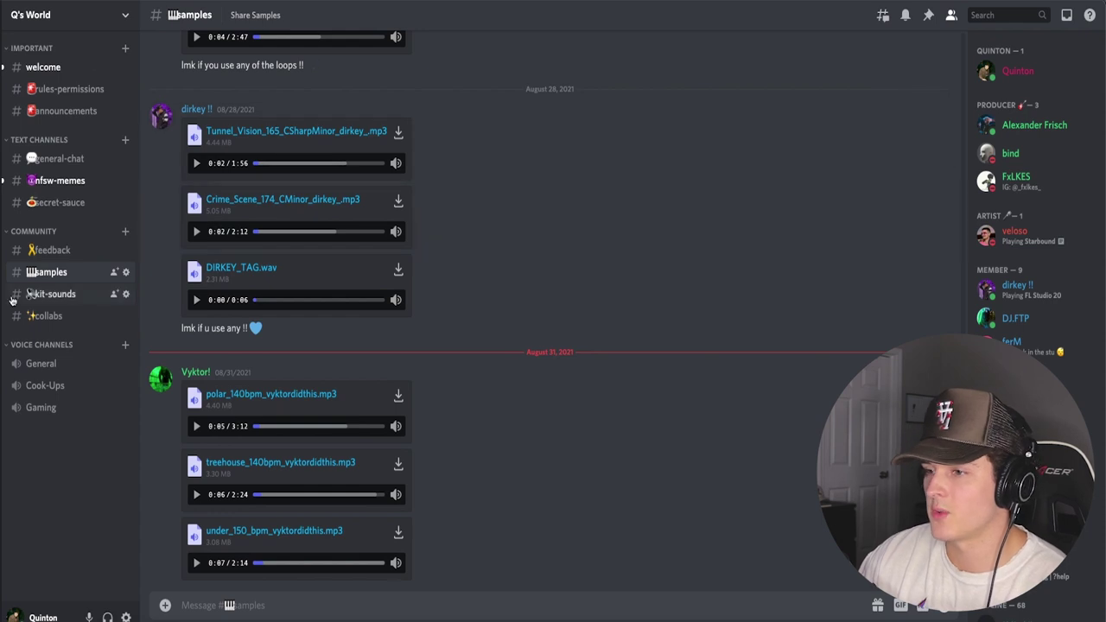
scroll(321, 499, "down", 1)
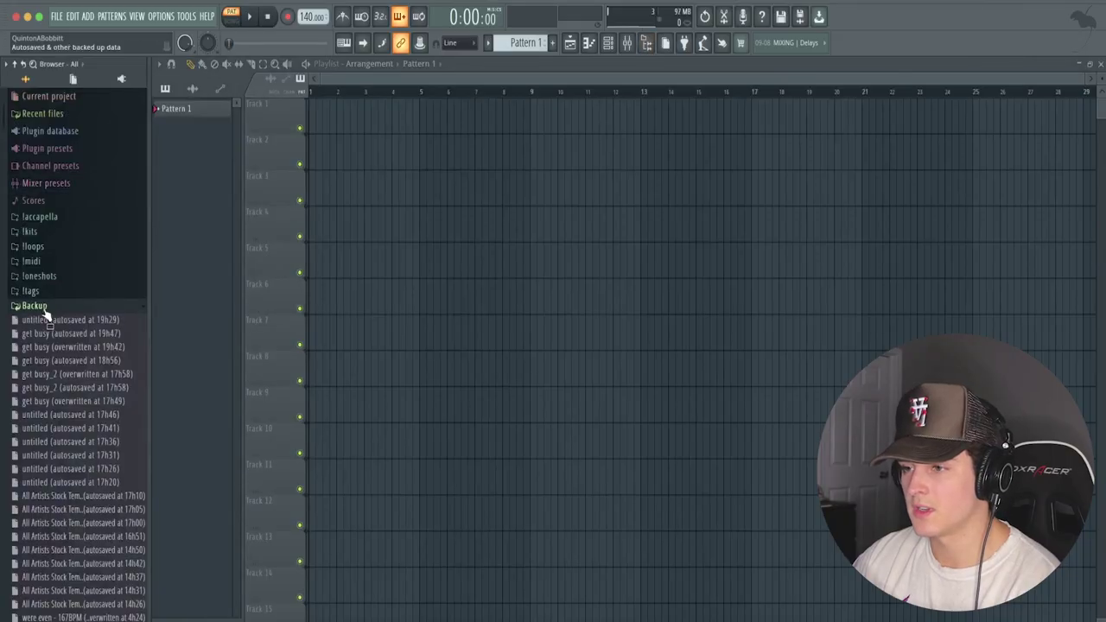
Switch back to FL Studio and place polar_140bpm_vyktordidthis from the Discord Samples loops folder at the start of Track 1.
left_click(36, 307)
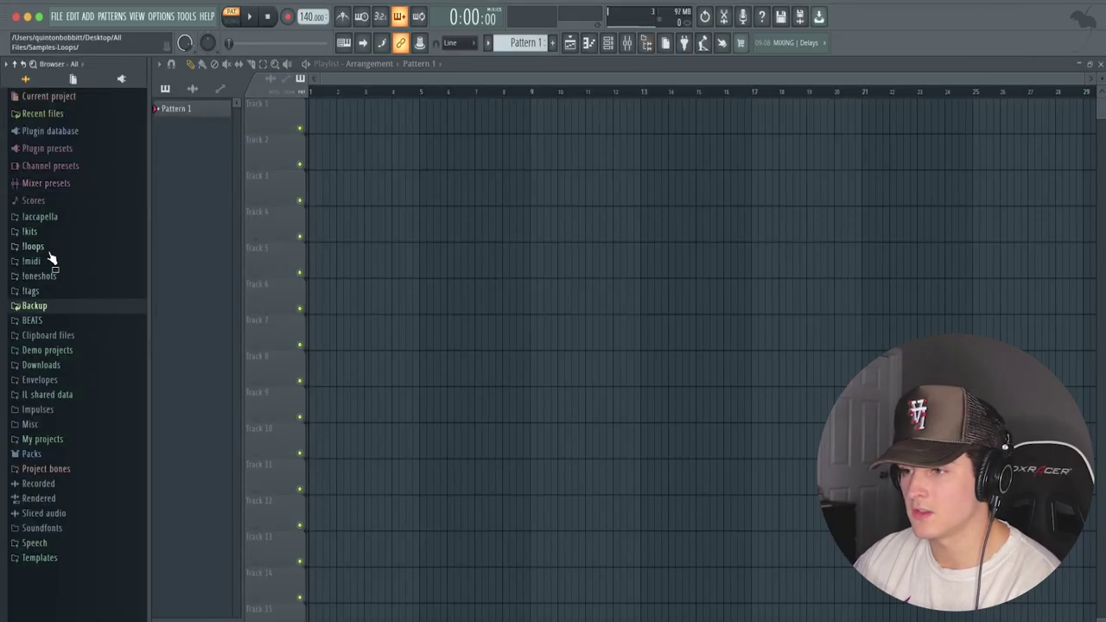
left_click(43, 248)
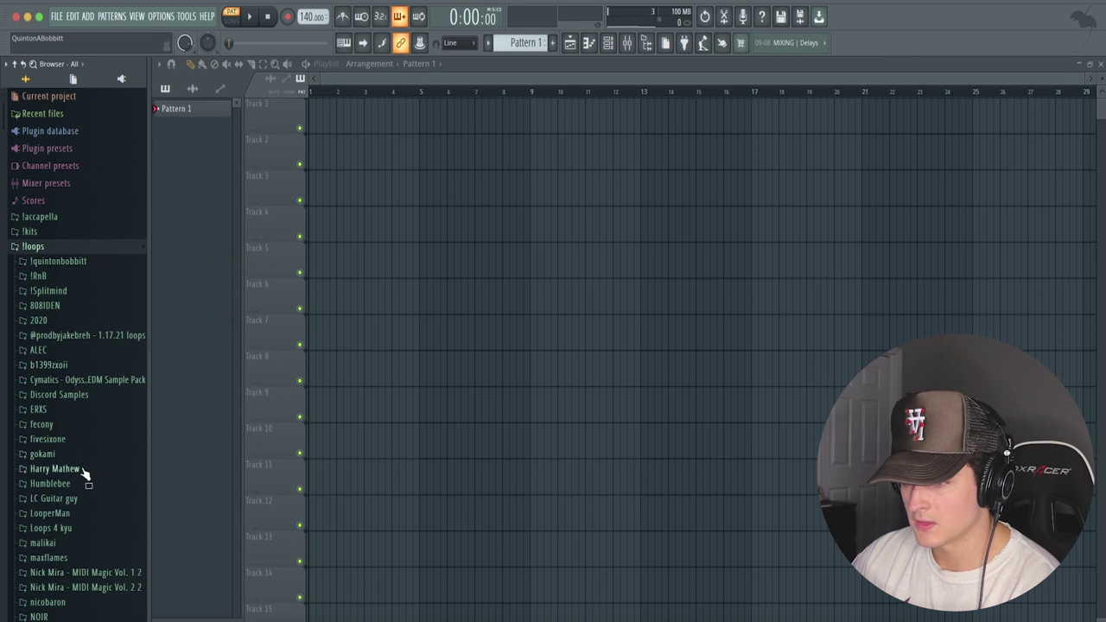
left_click(61, 395)
left_click_drag(54, 409, 317, 104)
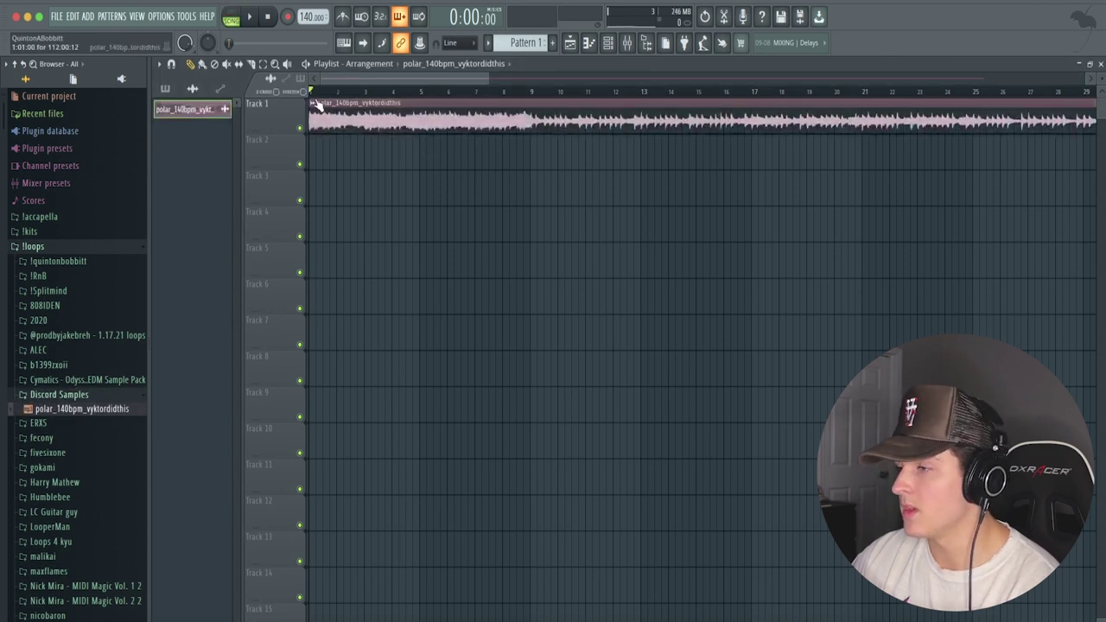
Trim the silence from the beginning of the Track 1 loop and align its audio with bar 1.
scroll(356, 92, "up", 5)
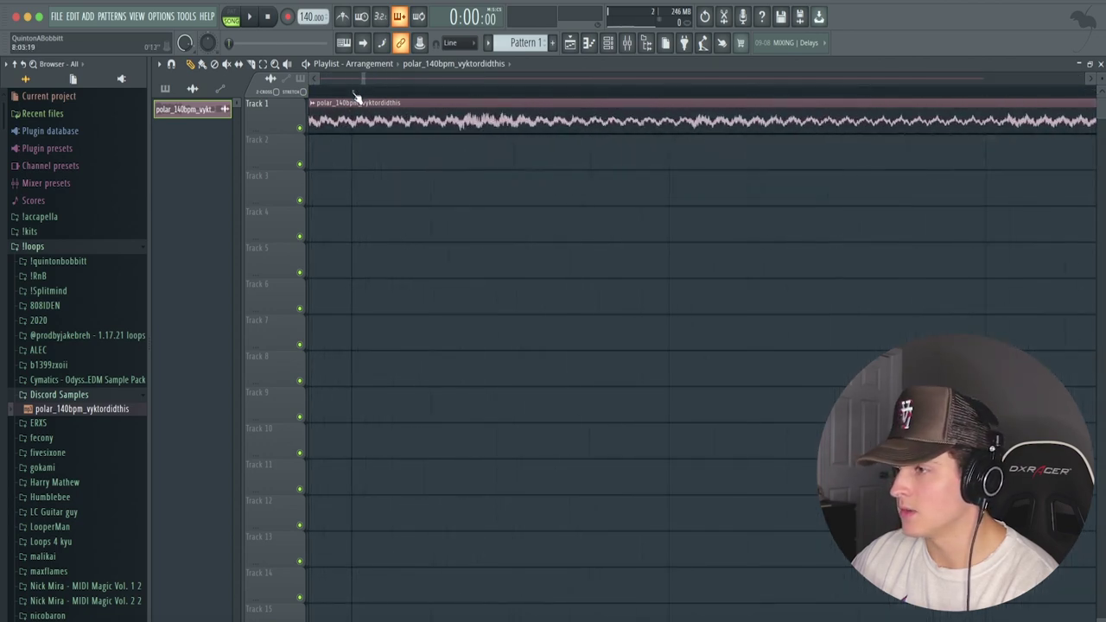
left_click_drag(362, 80, 311, 79)
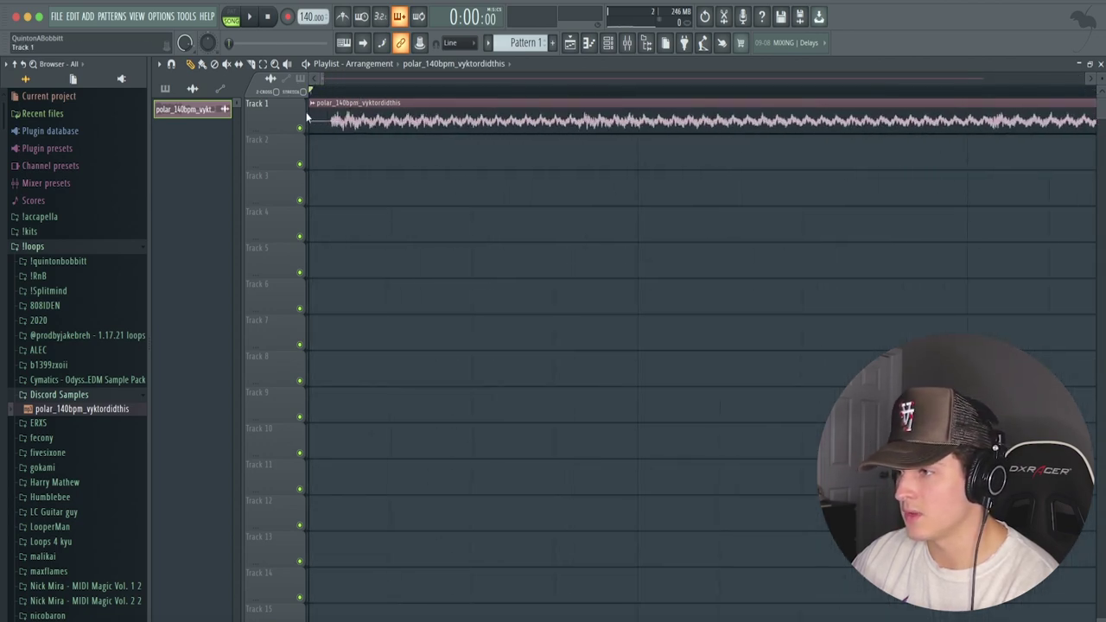
left_click_drag(309, 123, 329, 104)
scroll(339, 95, "down", 2)
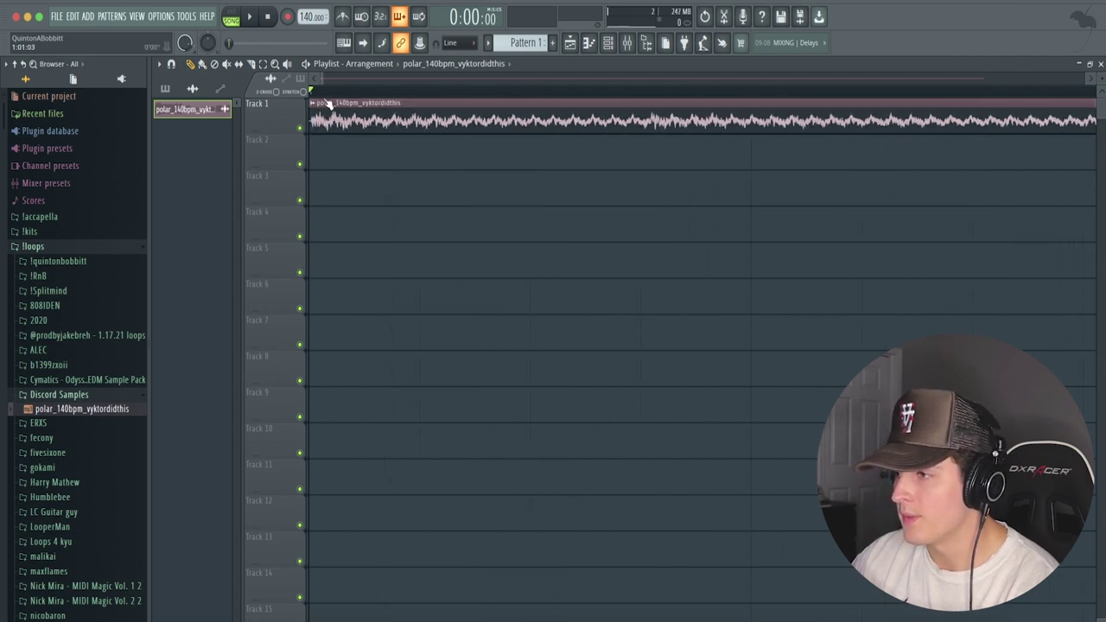
Split the loop into six stems stacked on Tracks 1 to 6, each cut to end at bar 9.
scroll(337, 96, "down", 10)
left_click_drag(546, 92, 558, 99)
scroll(588, 93, "up", 2)
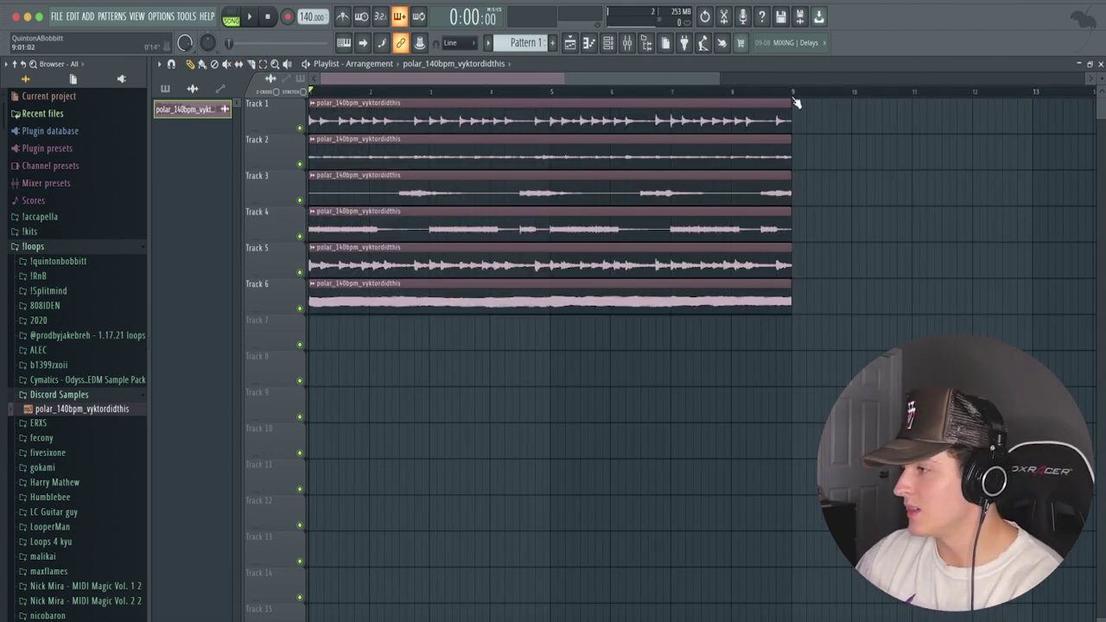
scroll(803, 97, "up", 5)
key("c")
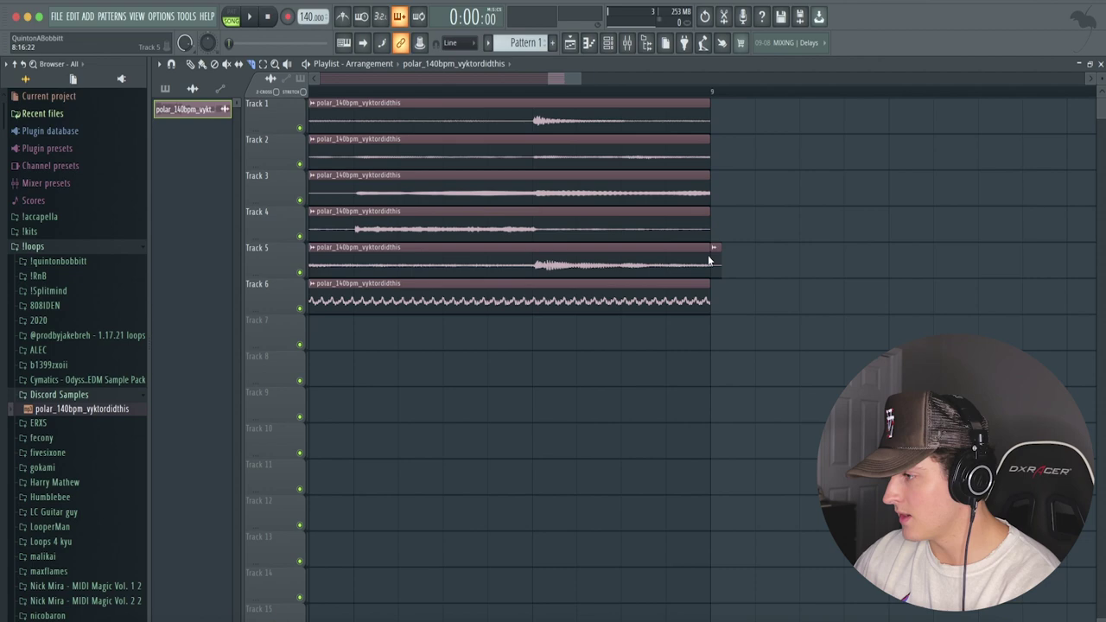
scroll(345, 90, "down", 4)
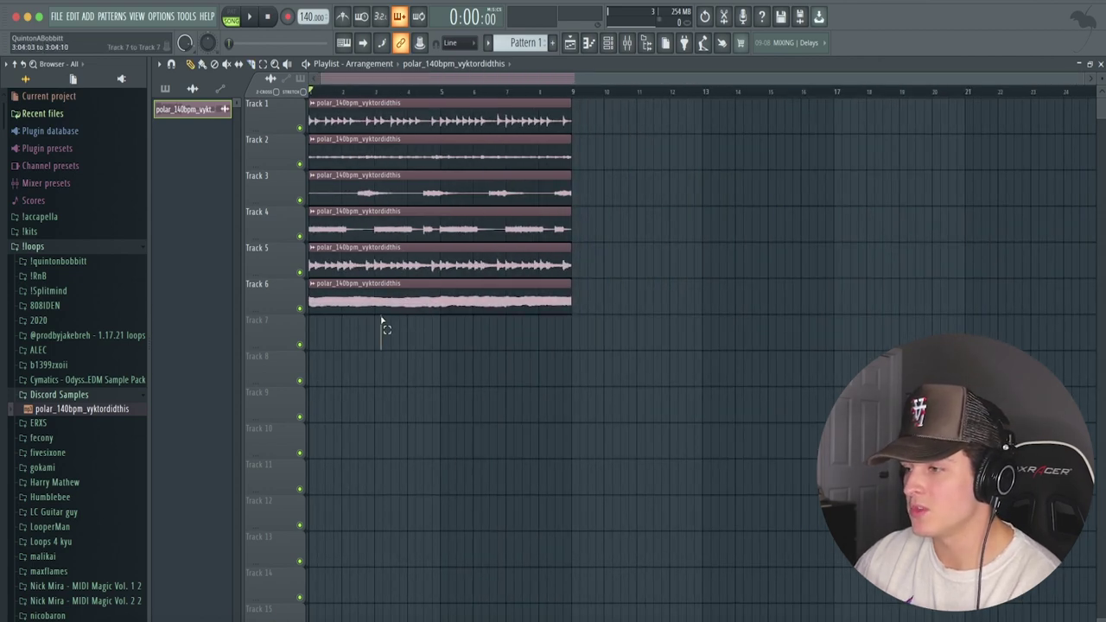
Consolidate the Track 6 stem into a new audio clip and clear the grouped original from Track 7.
left_click_drag(381, 321, 379, 310)
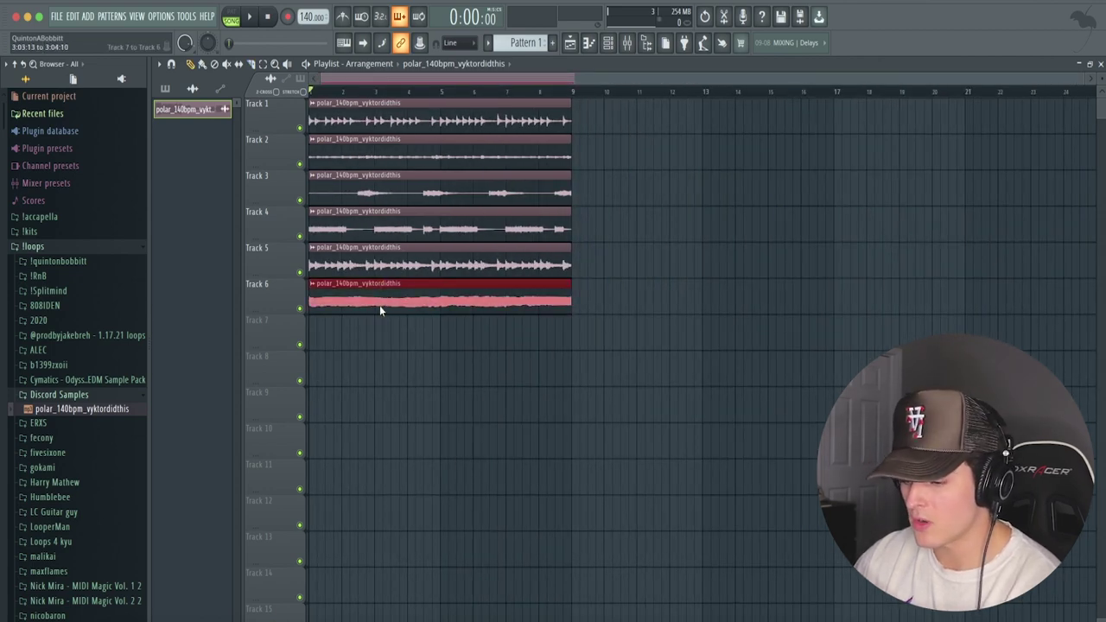
key("ctrl+alt+c")
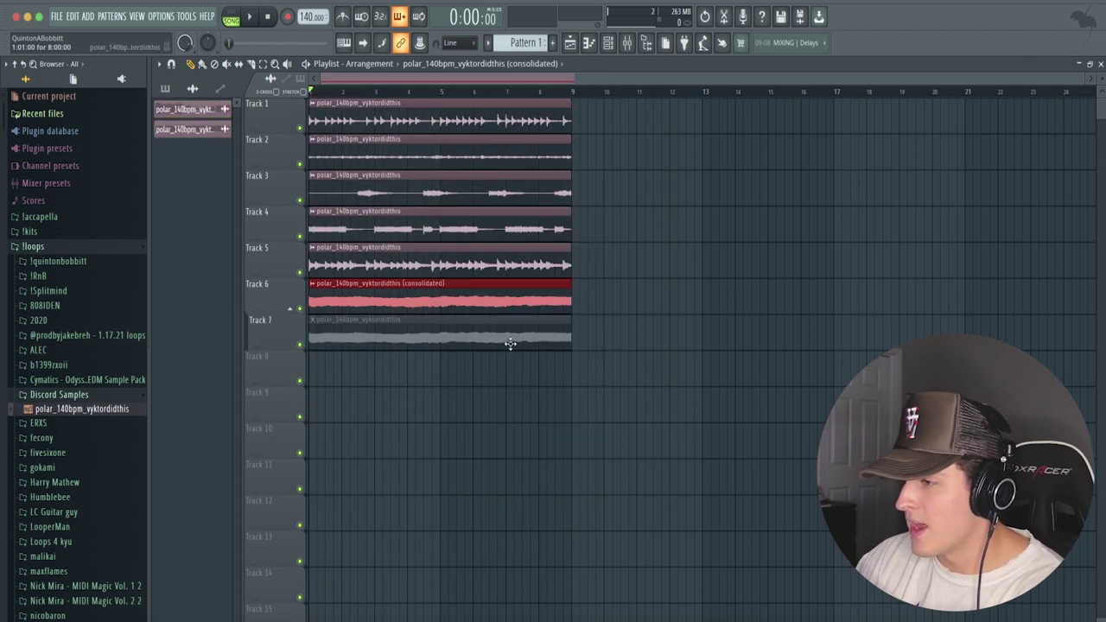
right_click(282, 319)
left_click(302, 446)
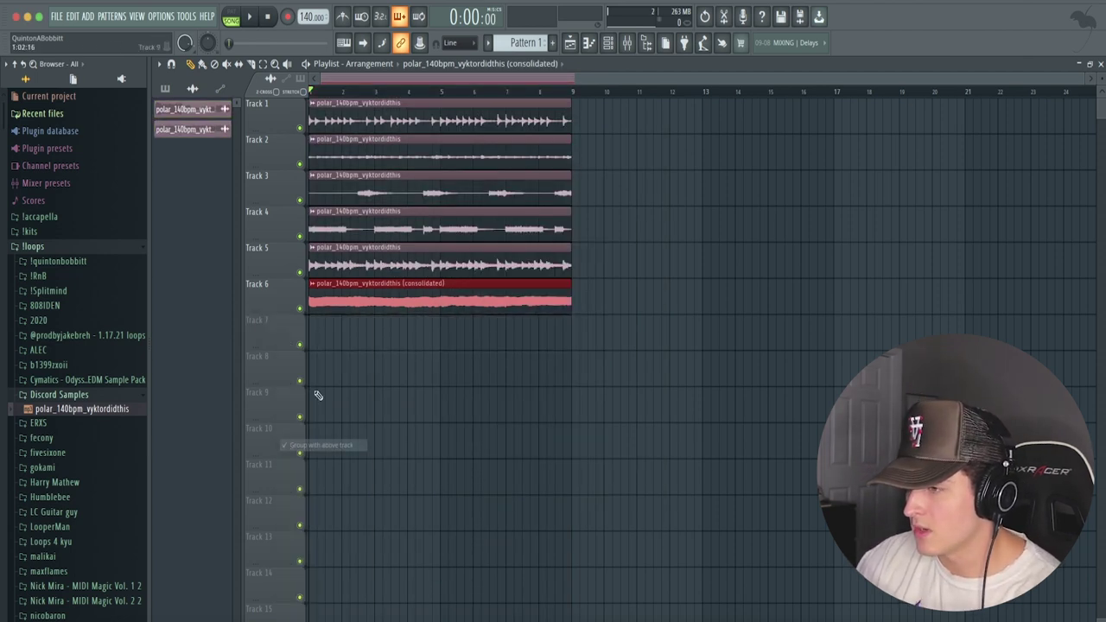
Detect the pitch regions of the consolidated Track 6 clip in Edison and examine the note markers along its waveform.
double_click(363, 303)
right_click(327, 422)
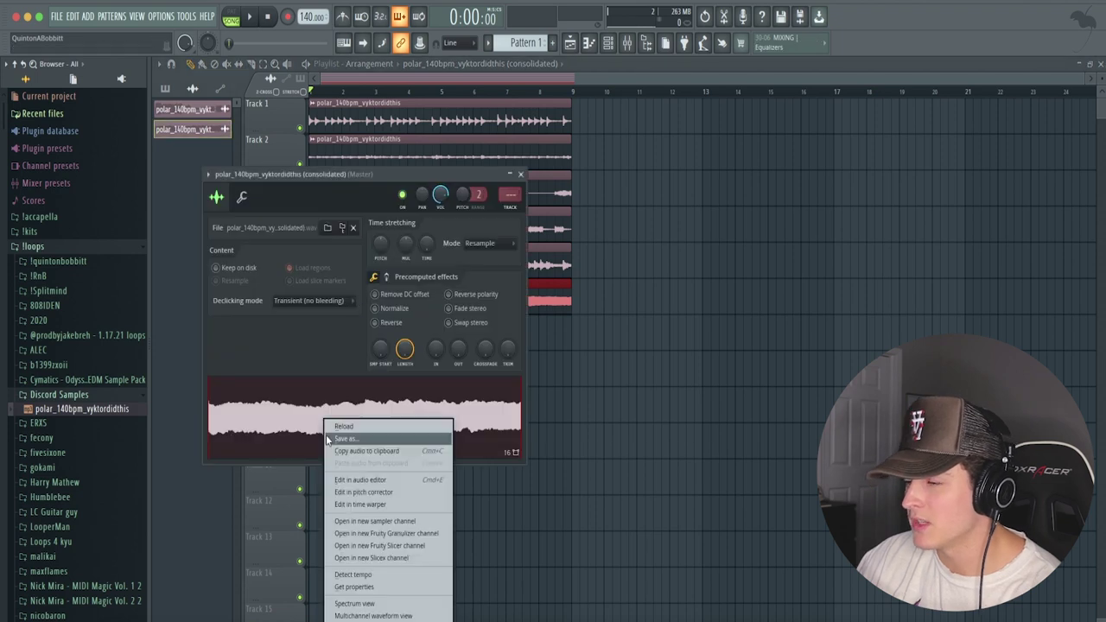
left_click(364, 480)
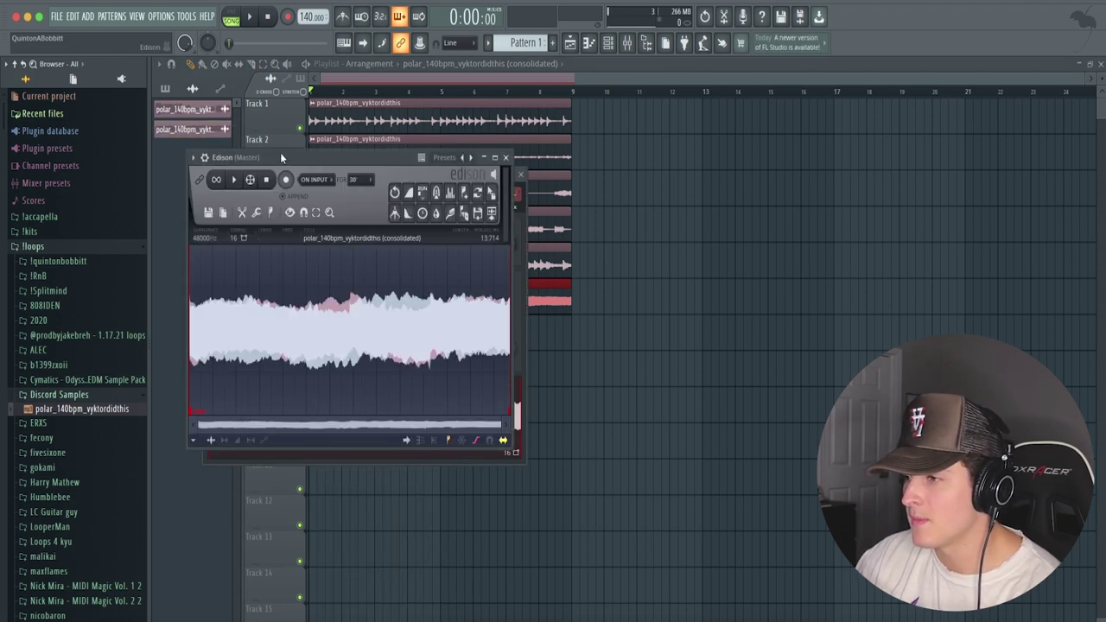
left_click_drag(280, 158, 404, 90)
left_click(395, 145)
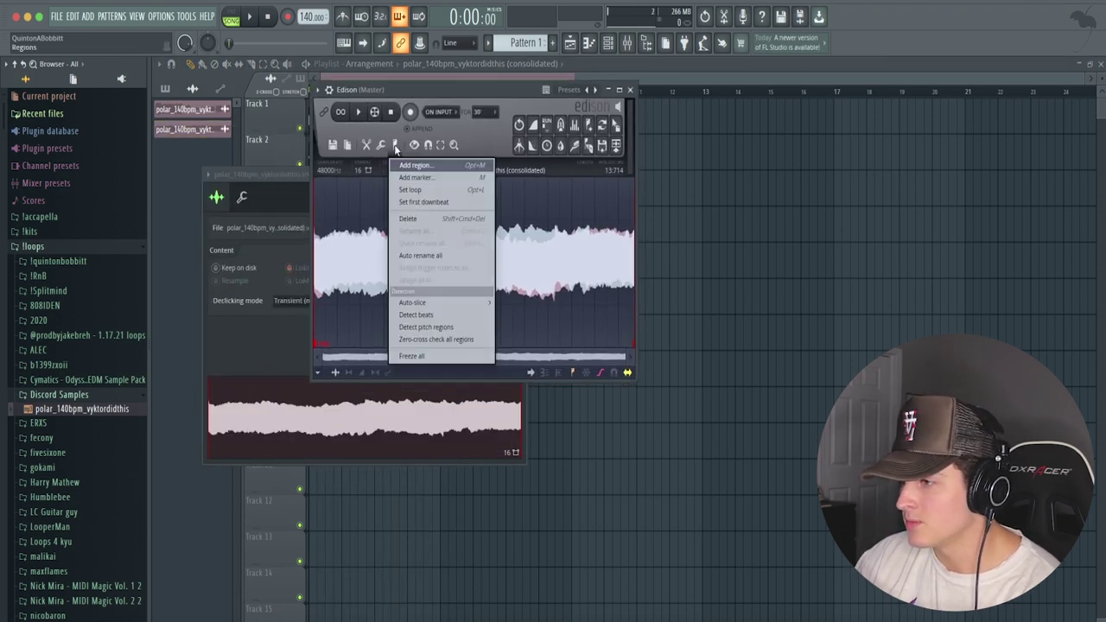
left_click(460, 330)
scroll(378, 256, "up", 3)
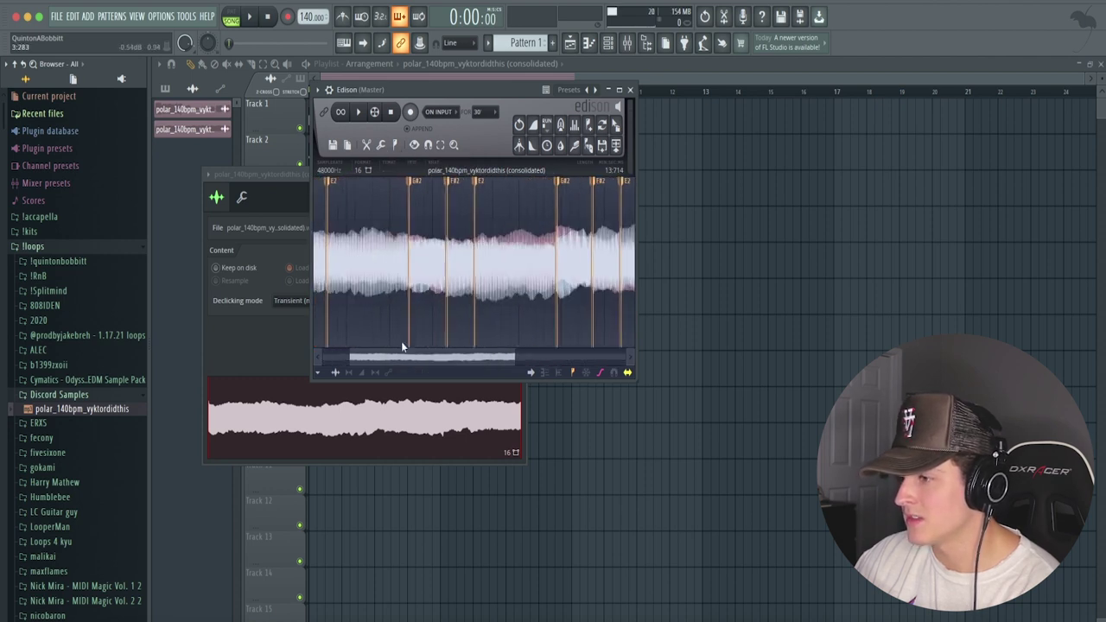
scroll(362, 291, "up", 2)
left_click_drag(377, 357, 359, 357)
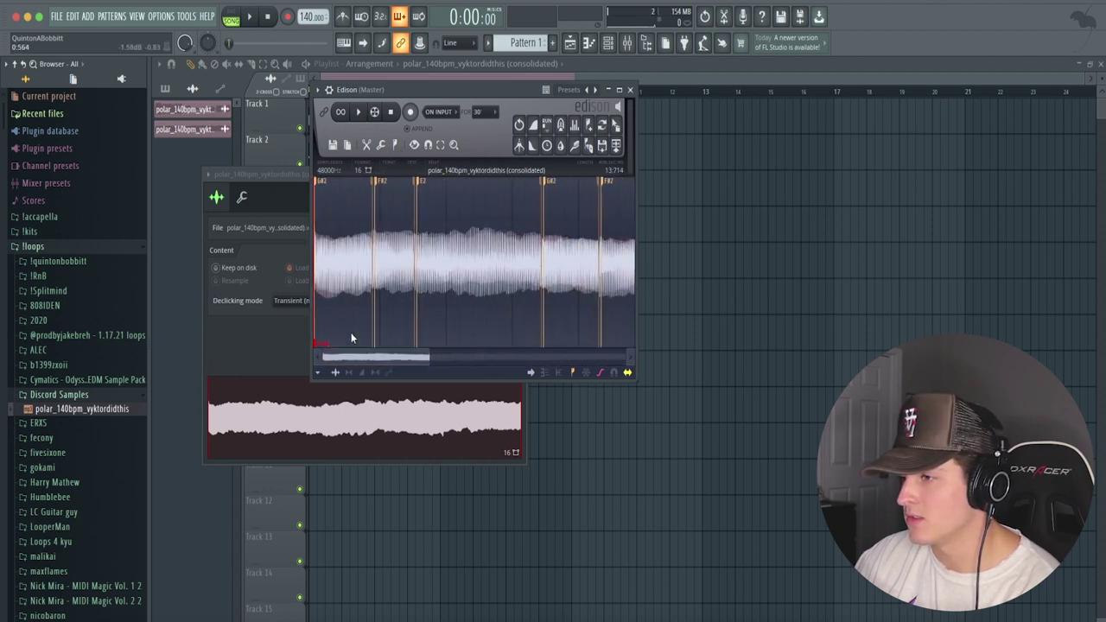
scroll(342, 285, "down", 2)
scroll(342, 286, "down", 1)
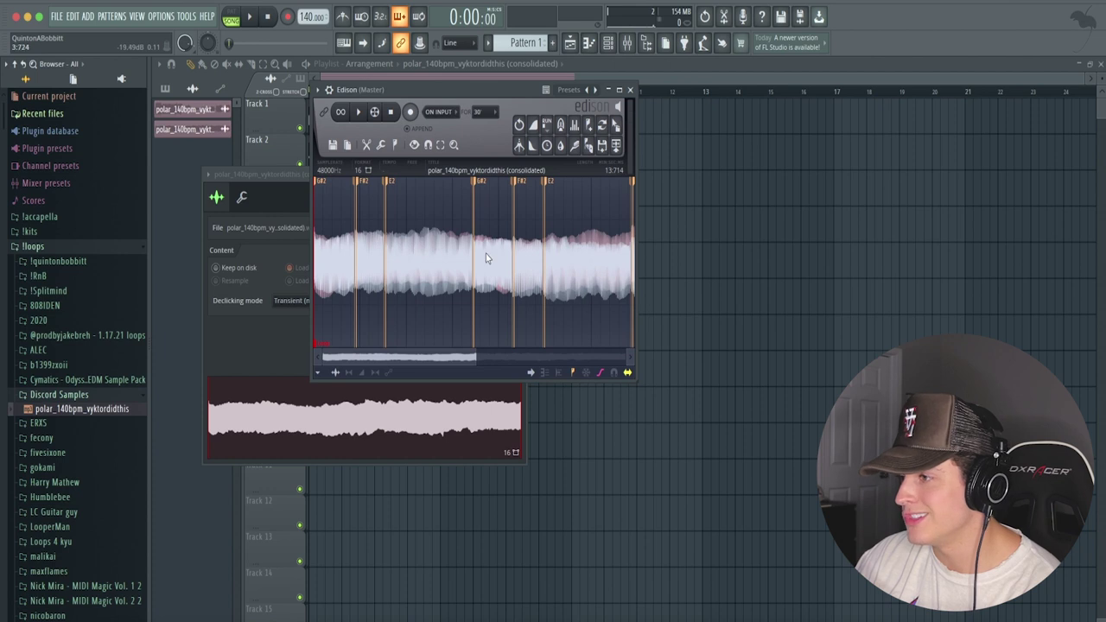
scroll(546, 251, "down", 2)
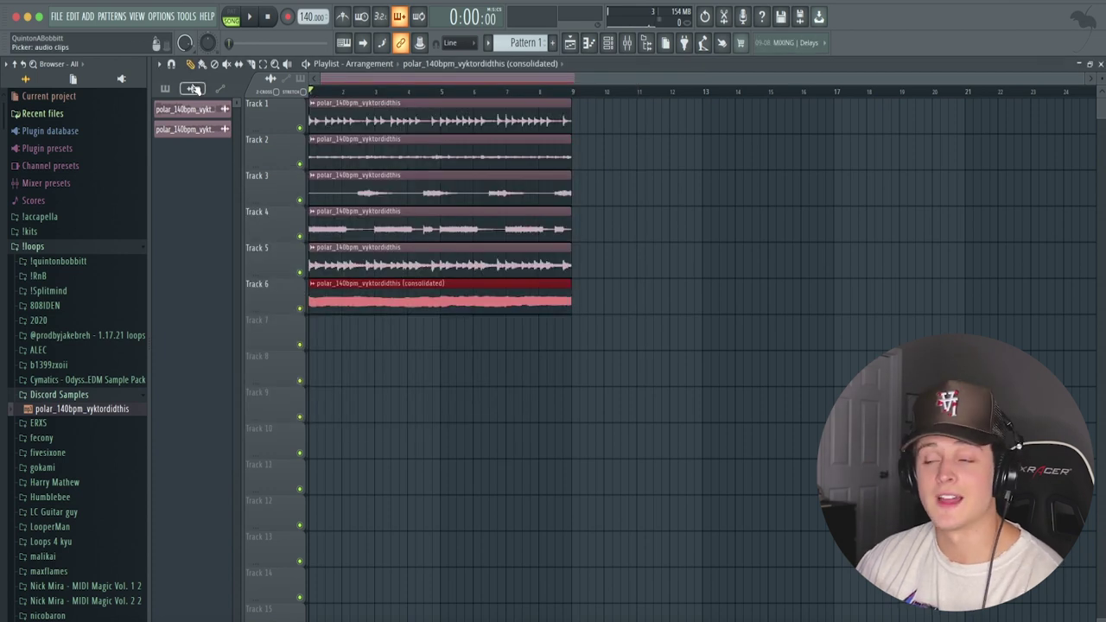
Duplicate the clips on Tracks 1 to 6 three times in sequence to extend the arrangement to bar 33.
left_click_drag(510, 314, 309, 97)
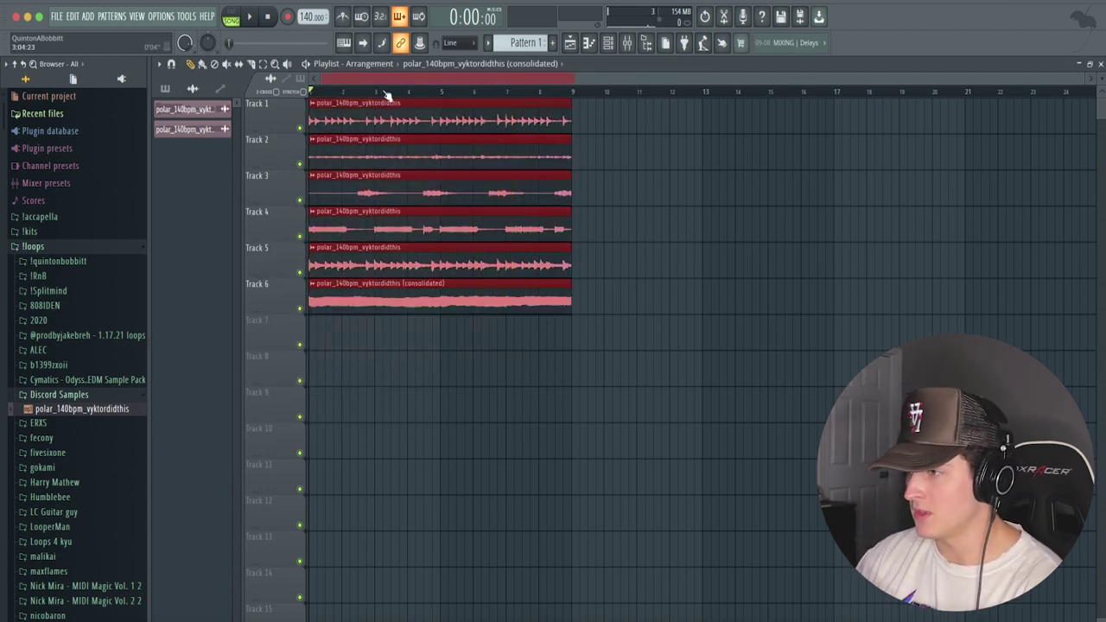
key("ctrl+b")
key("ctrl+b")
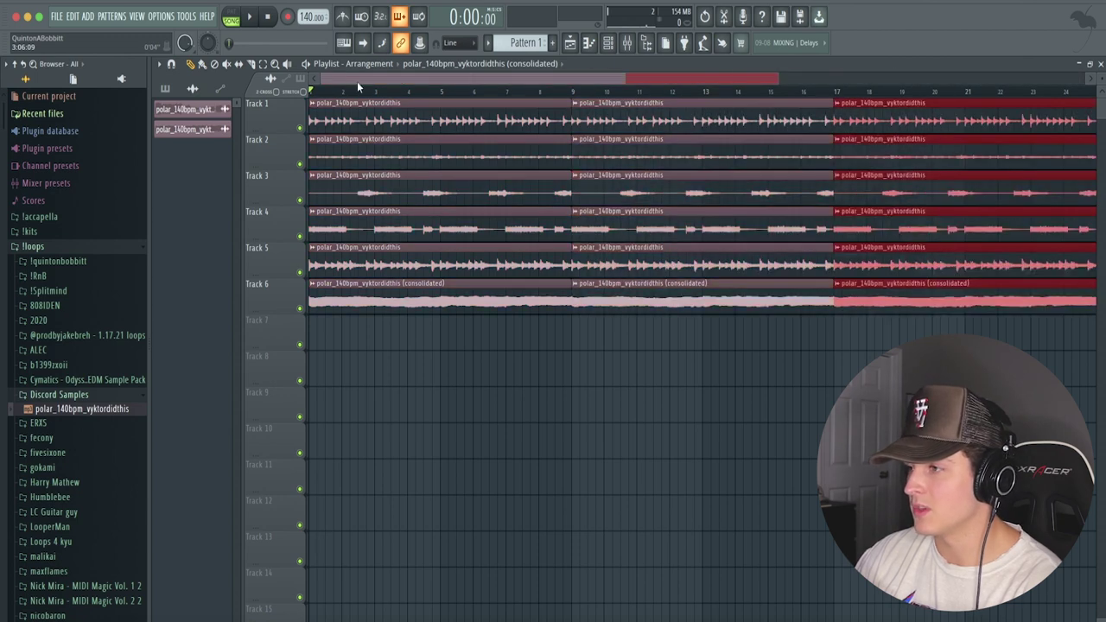
scroll(373, 92, "down", 3)
key("ctrl+b")
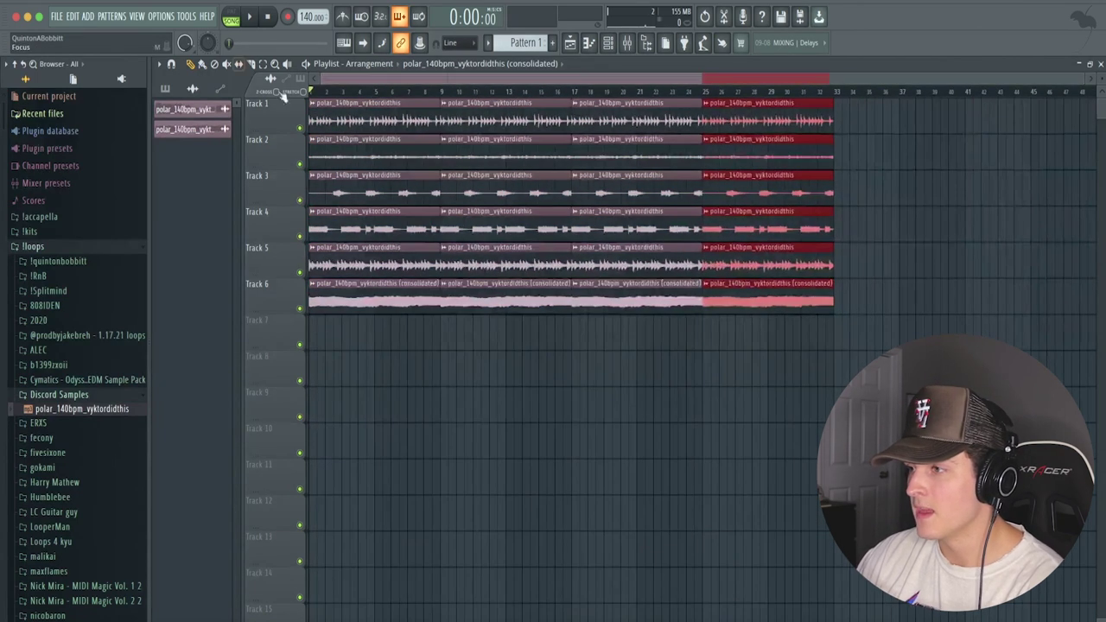
Delete the three duplicated consolidated clips on Track 6, keeping only the one in bars 1 to 8.
right_click(499, 294)
right_click(639, 297)
right_click(769, 299)
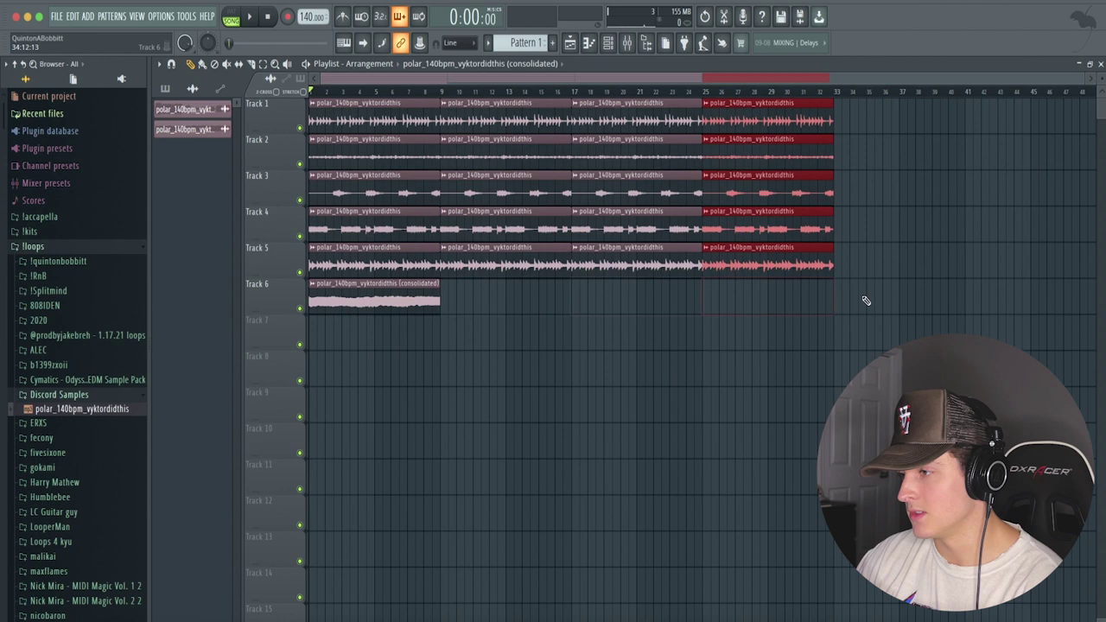
Set the playback range from bar 9 to bar 17 and listen to that section.
left_click_drag(443, 91, 572, 101)
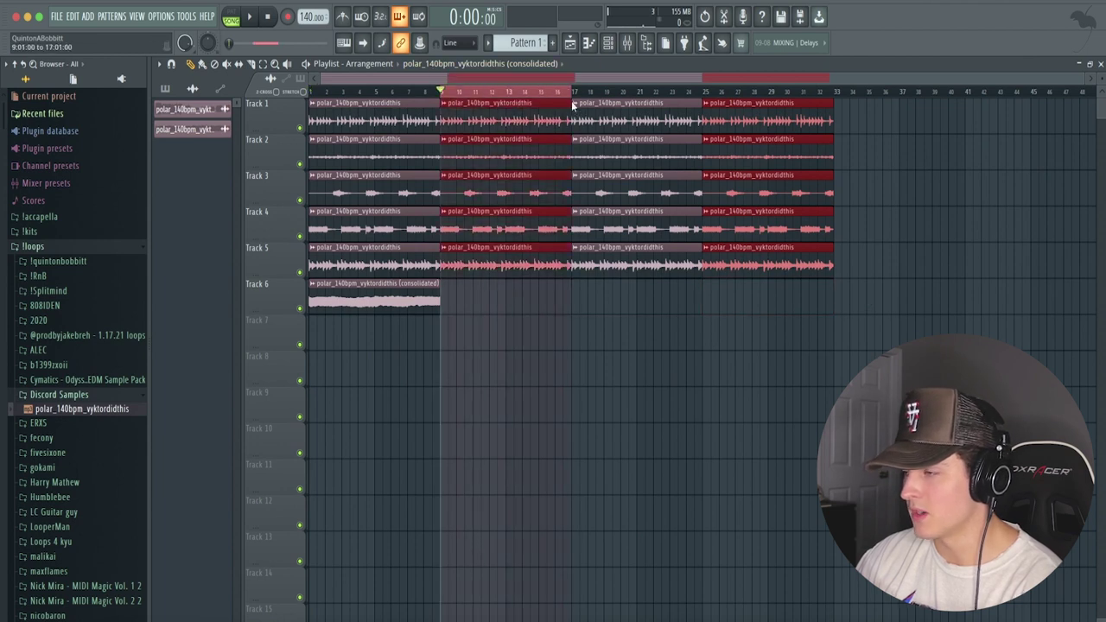
key("space")
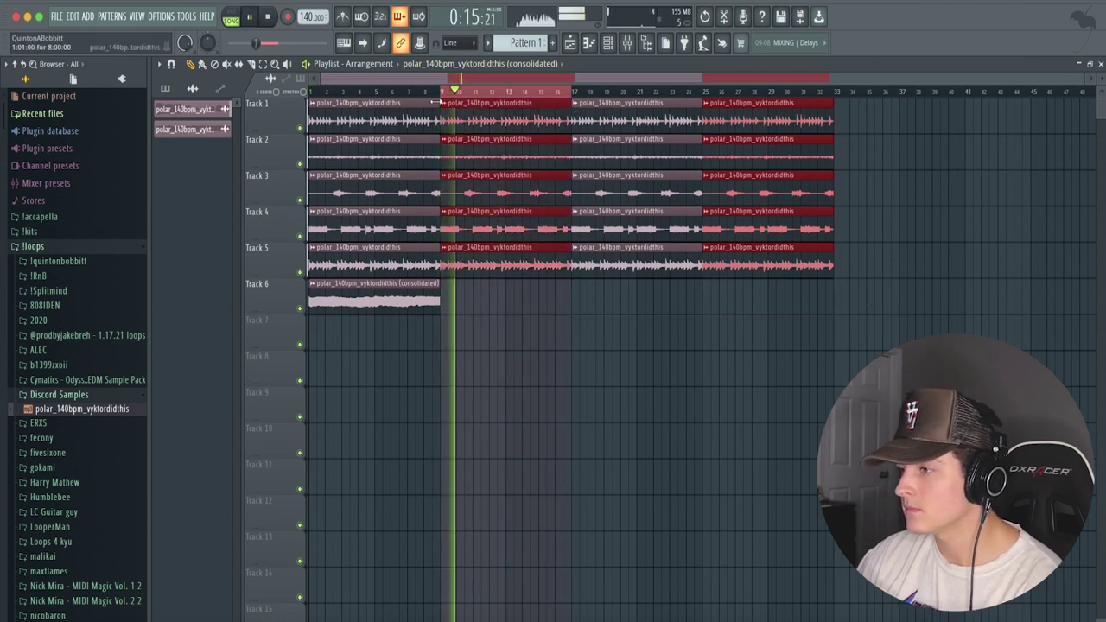
key("space")
Lower the pitch of the main polar loop sample, set its stretch mode to Auto and preview it.
double_click(478, 104)
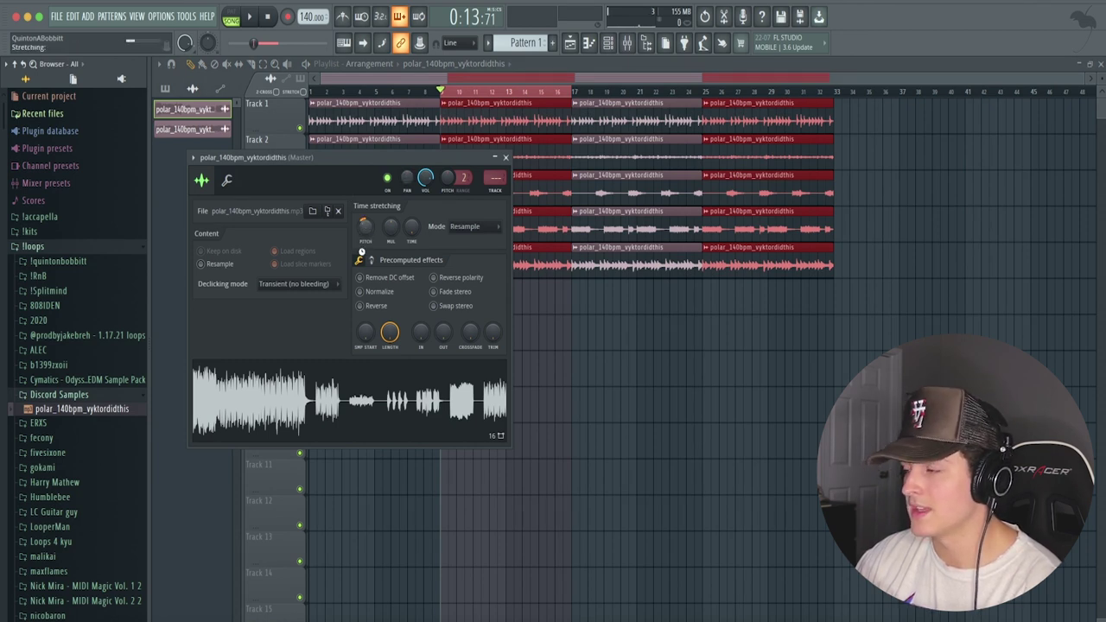
key("space")
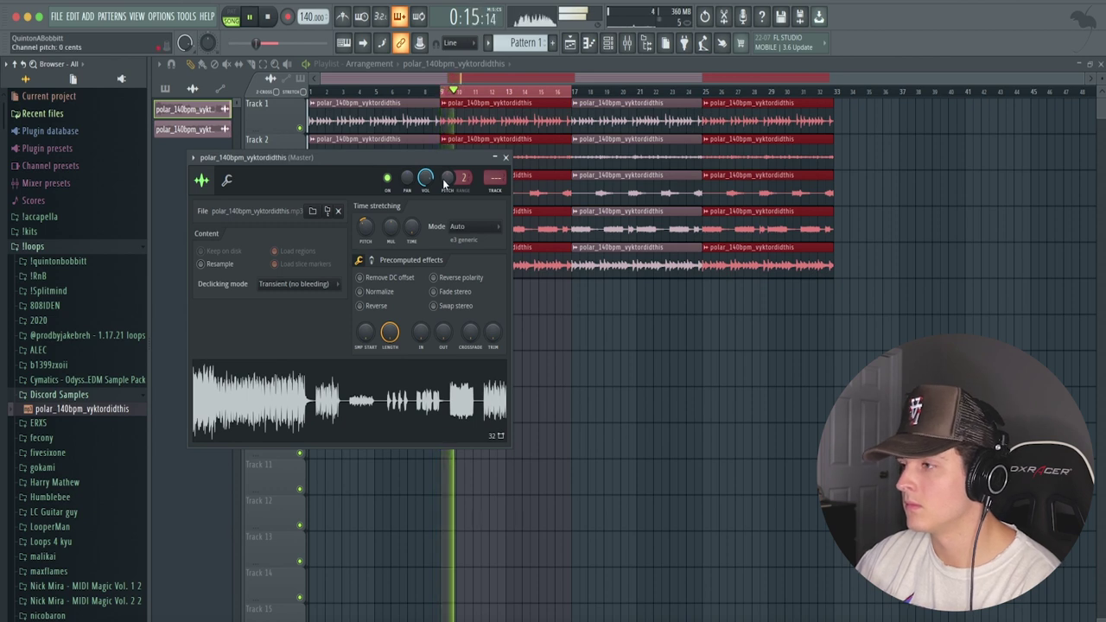
left_click_drag(405, 164, 739, 213)
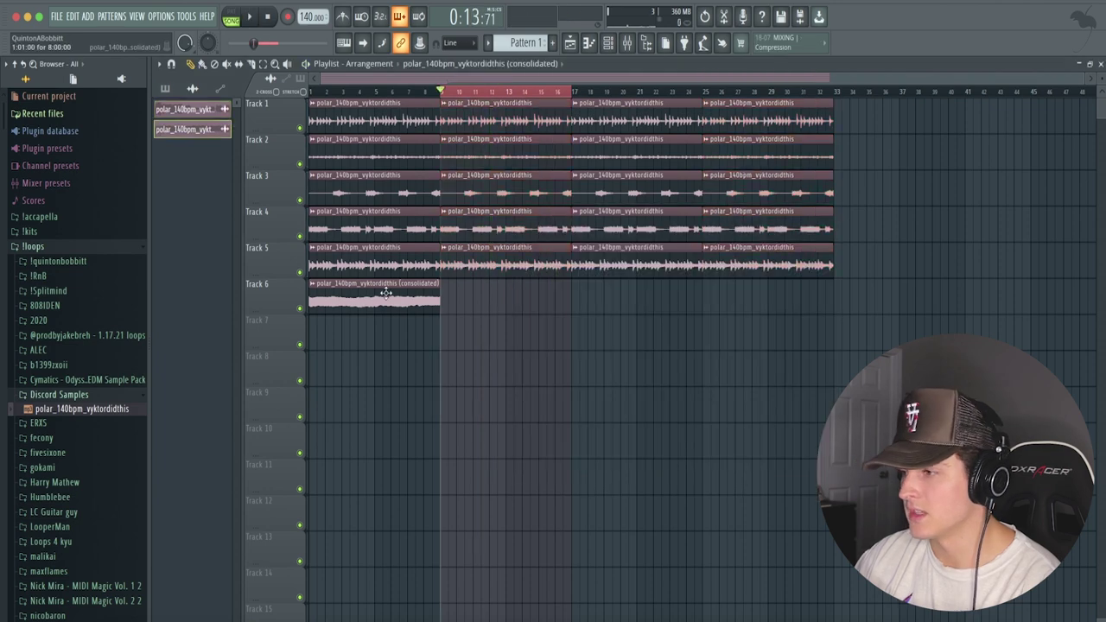
Pitch the consolidated Track 6 sample down 200 cents with stretch mode Auto and preview the arrangement from bar 1.
double_click(385, 294)
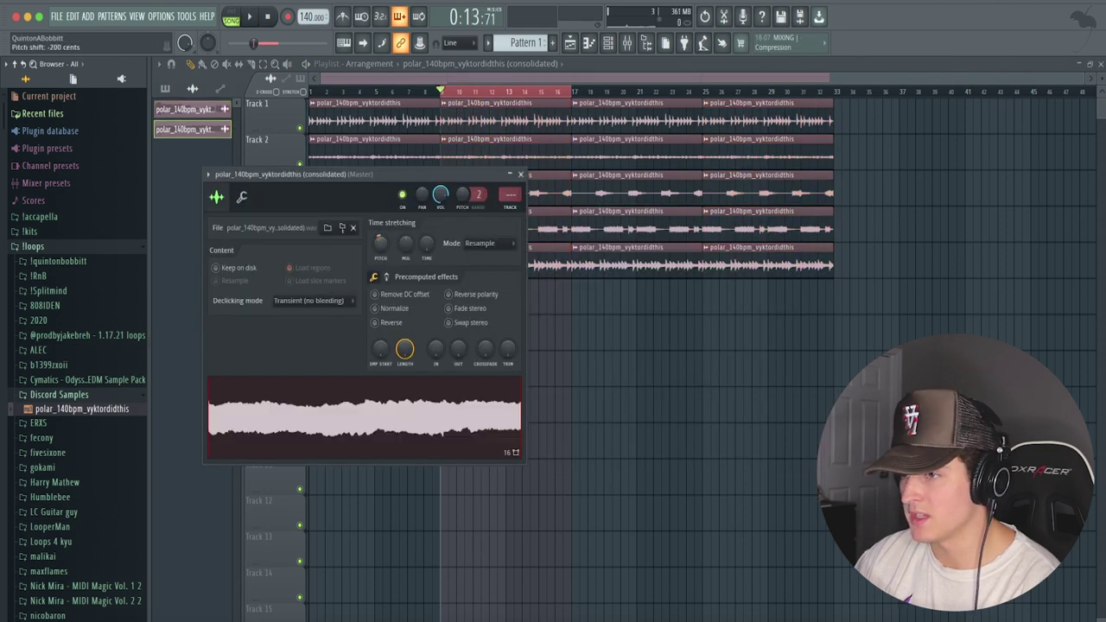
double_click(316, 91)
key("space")
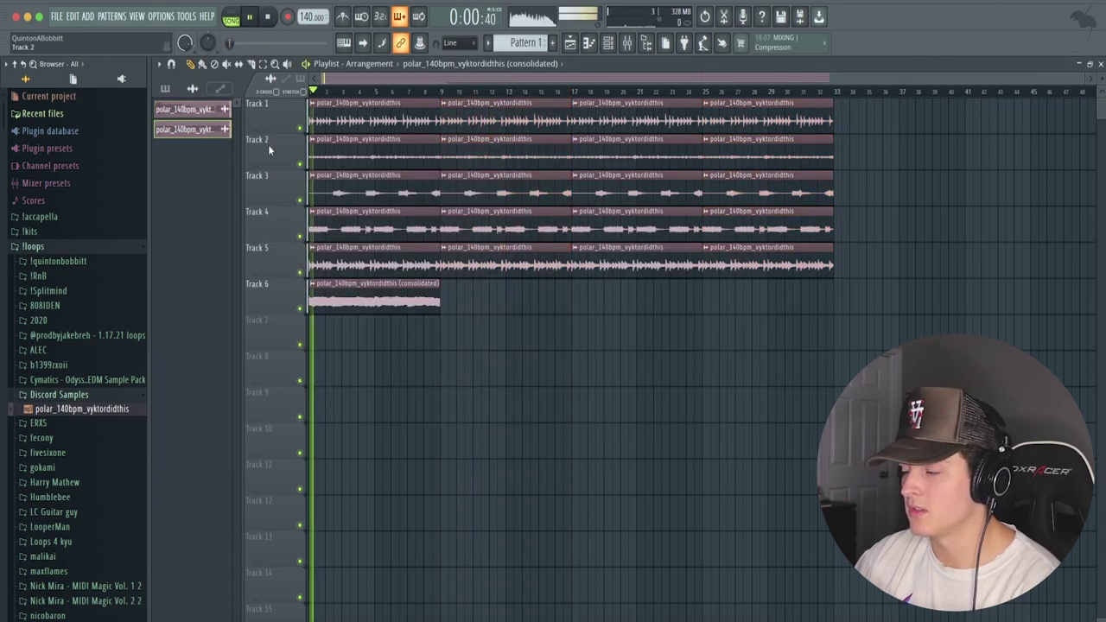
double_click(364, 296)
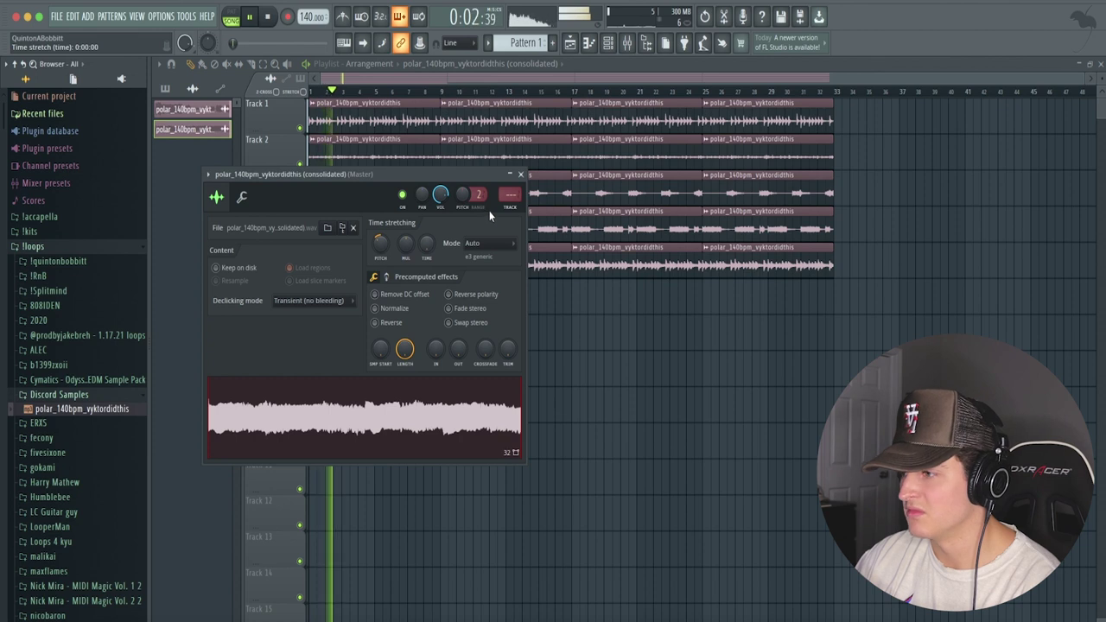
key("space")
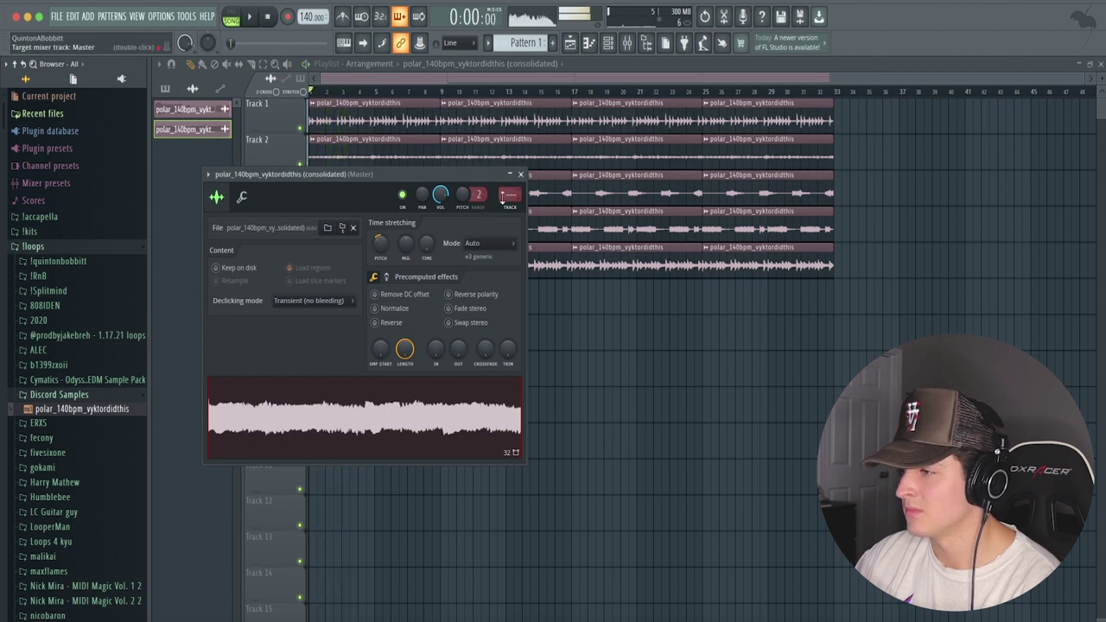
Route the consolidated sample to mixer track 2, close its settings and open the mixer.
left_click_drag(507, 196, 506, 184)
left_click(521, 174)
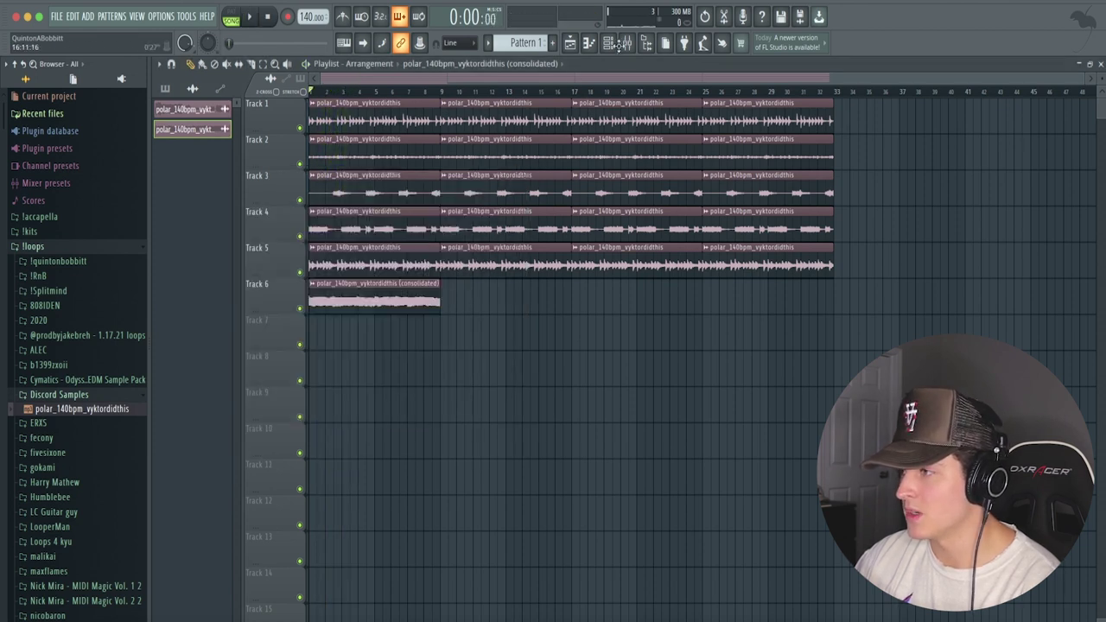
key("F9")
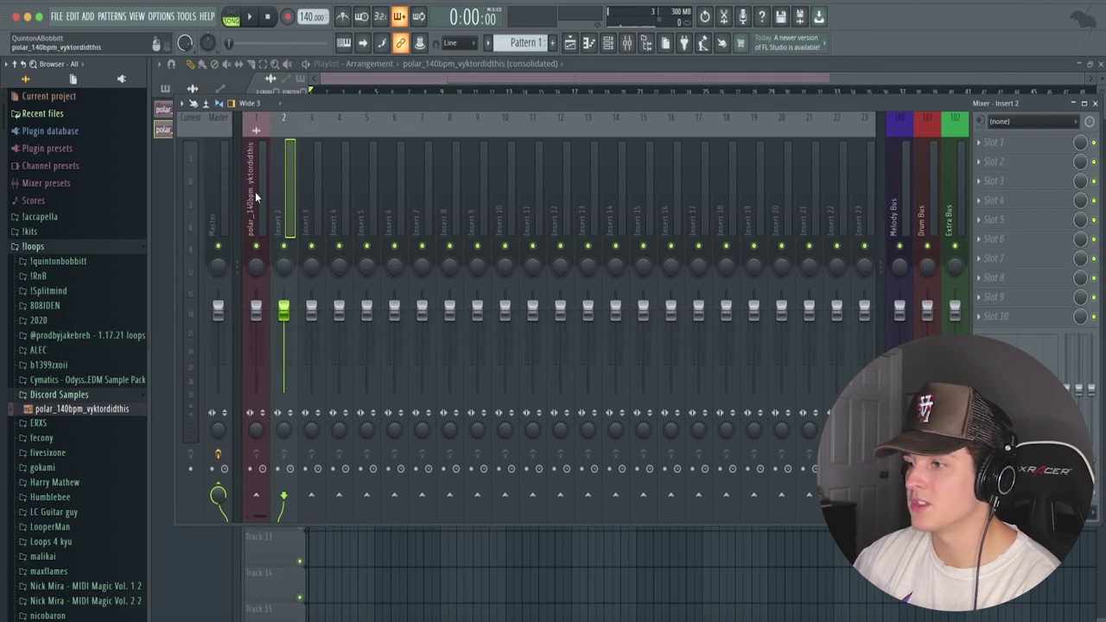
Add Fruity Parametric EQ 2 to the polar loop's mixer insert, cut the lows below about 137 Hz and listen.
left_click(255, 197)
left_click(1007, 143)
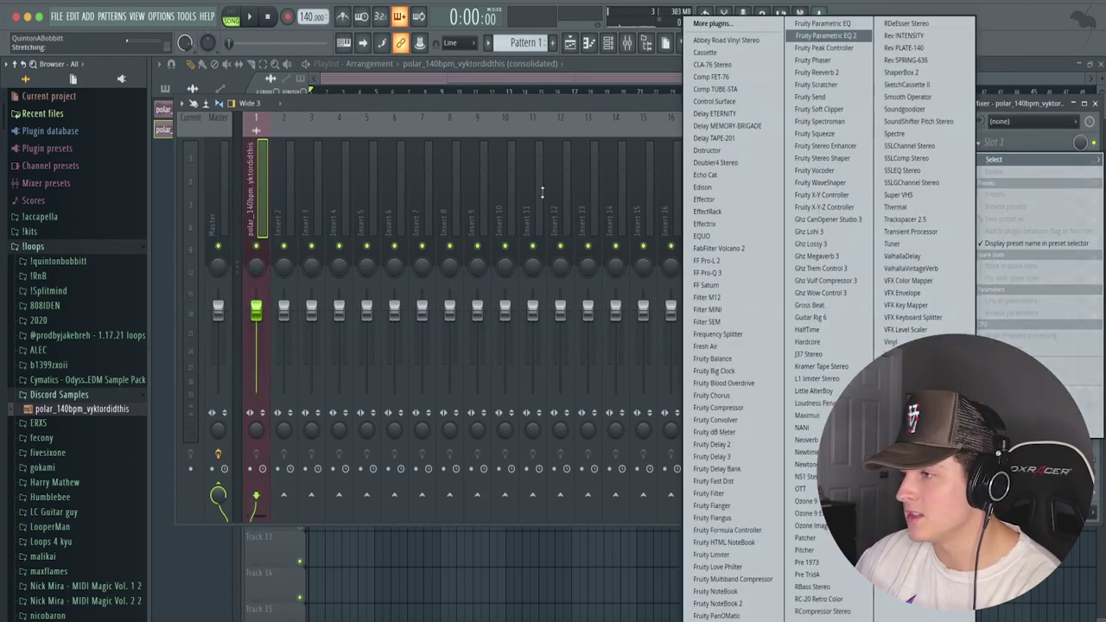
left_click(825, 36)
left_click_drag(485, 284, 502, 286)
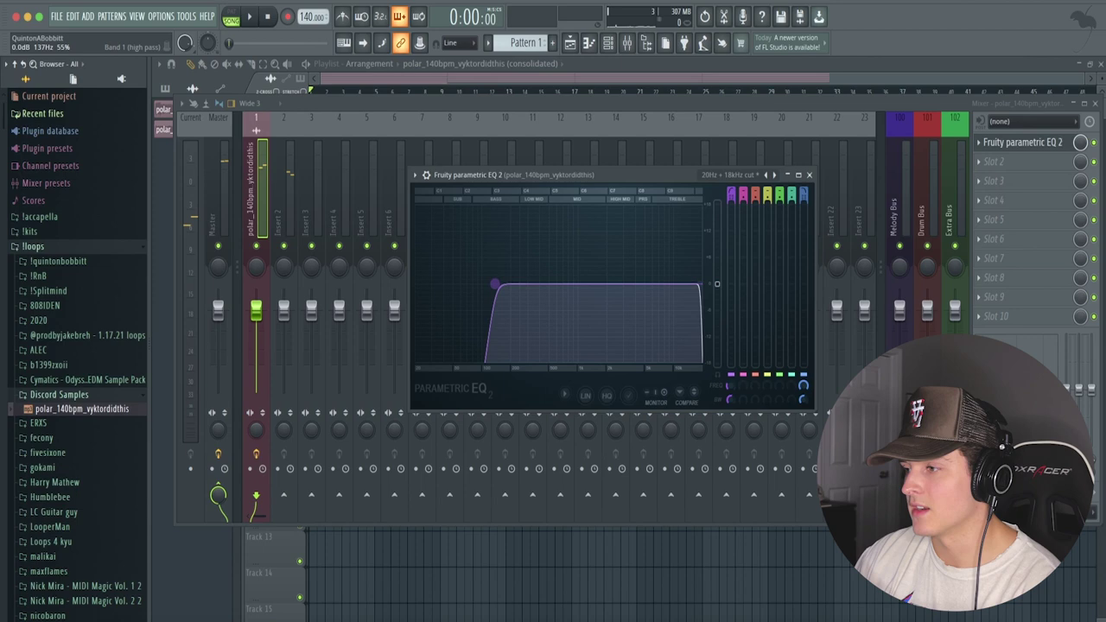
key("space")
key("space")
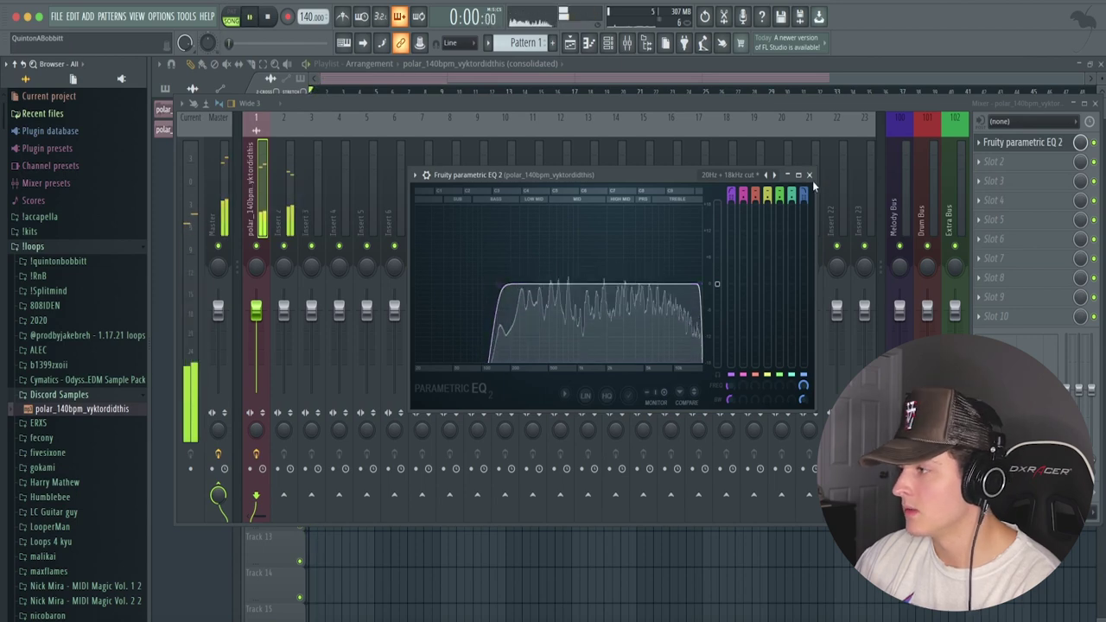
left_click(809, 176)
key("F9")
Select bars 9 to 17 in the playlist and place Pattern 1 over that range on Track 6.
left_click_drag(442, 95, 573, 109)
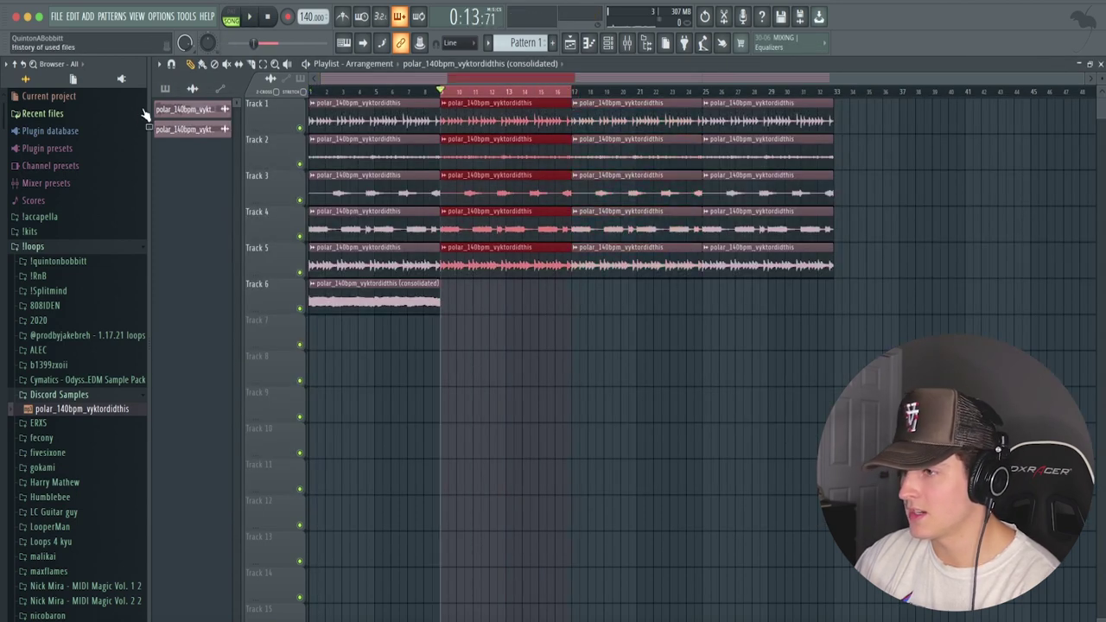
left_click(165, 89)
left_click(172, 108)
left_click(446, 294)
left_click_drag(456, 294, 580, 285)
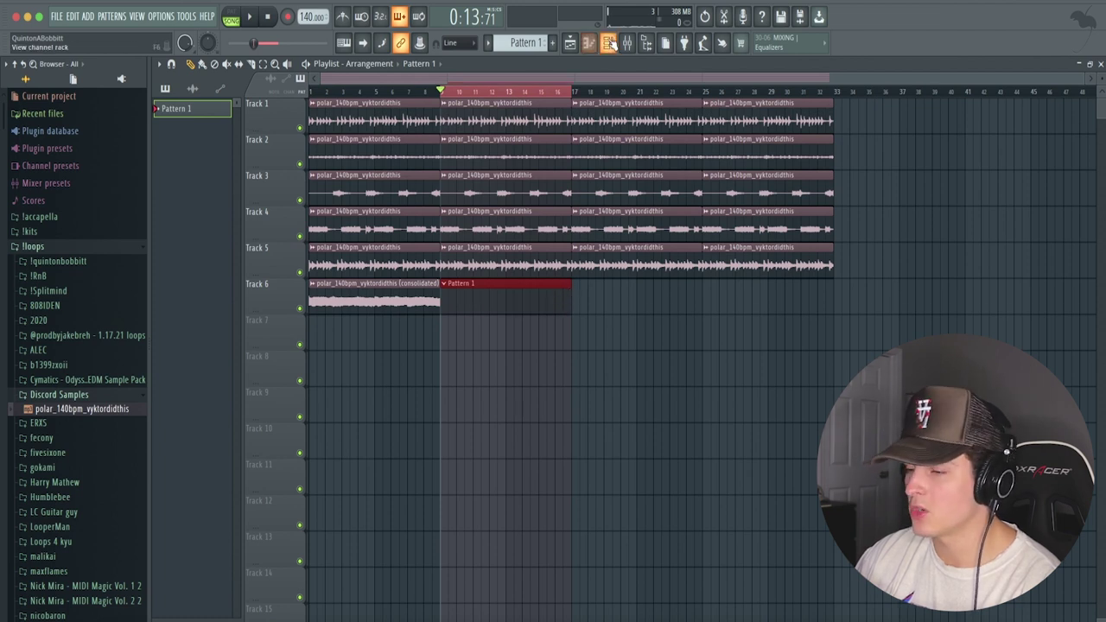
Load the POTENT clap from the Full Circle drum kit into the channel rack with one clap per bar.
left_click(610, 43)
left_click(33, 246)
left_click(33, 231)
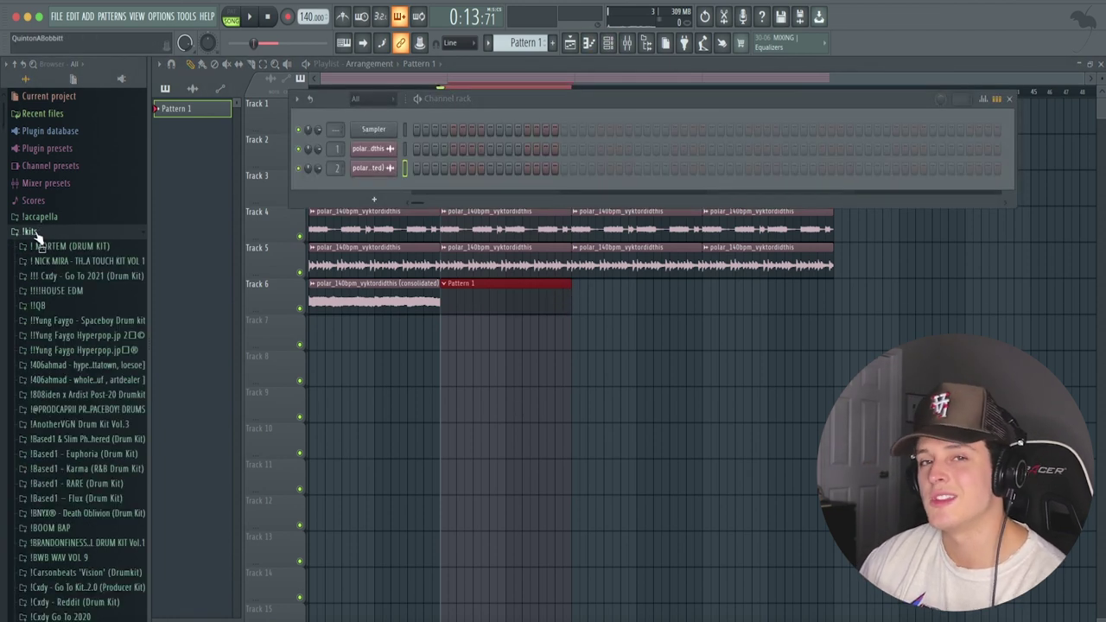
left_click(54, 307)
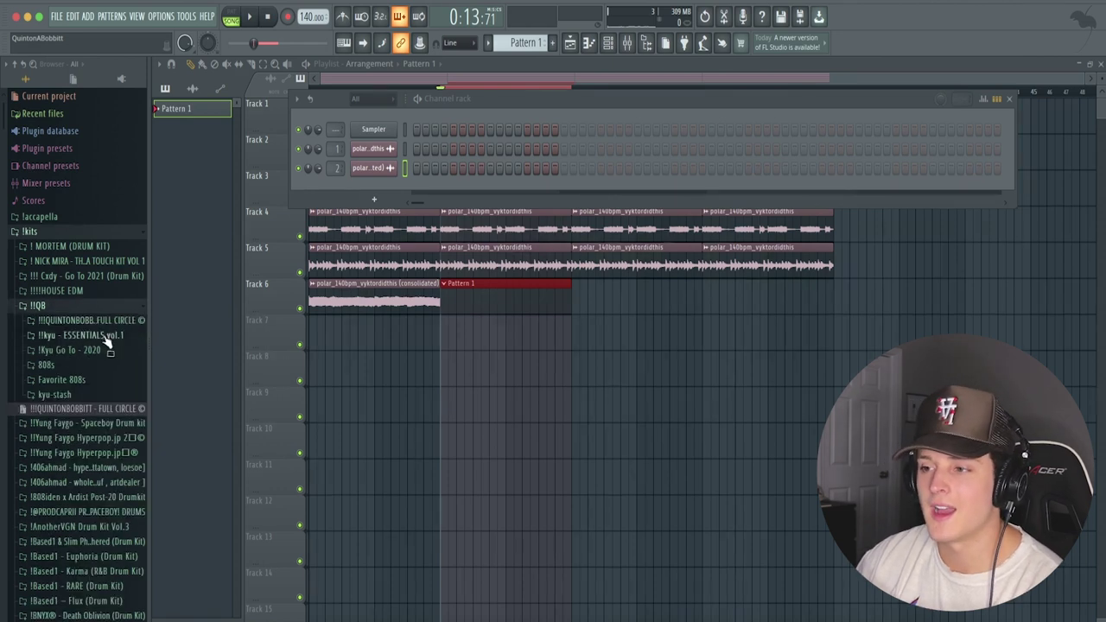
left_click(86, 321)
left_click(86, 367)
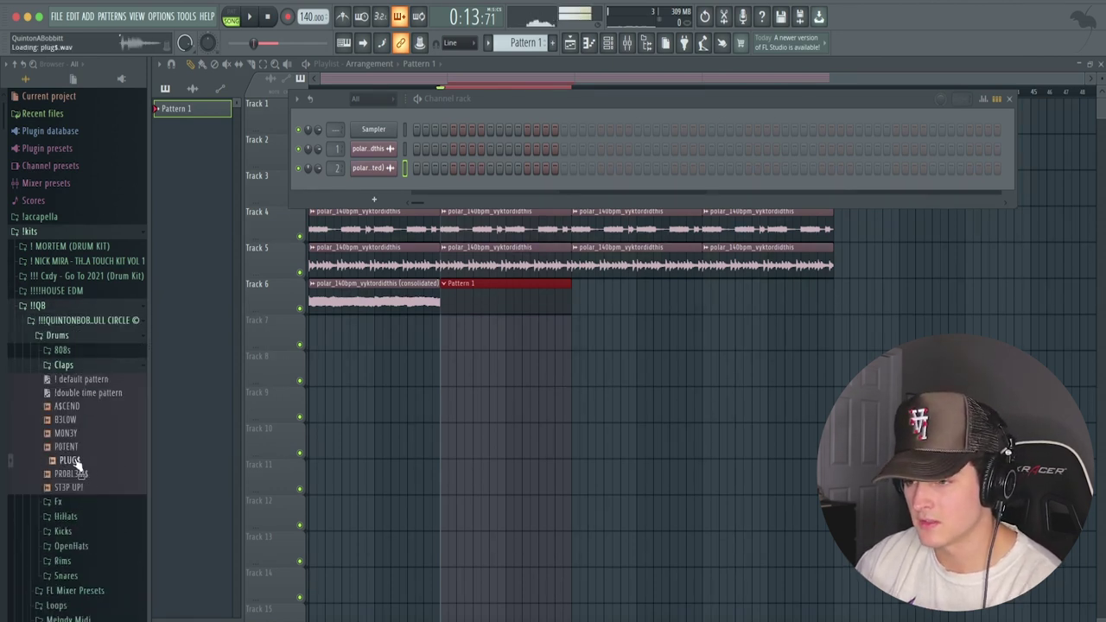
left_click(82, 367)
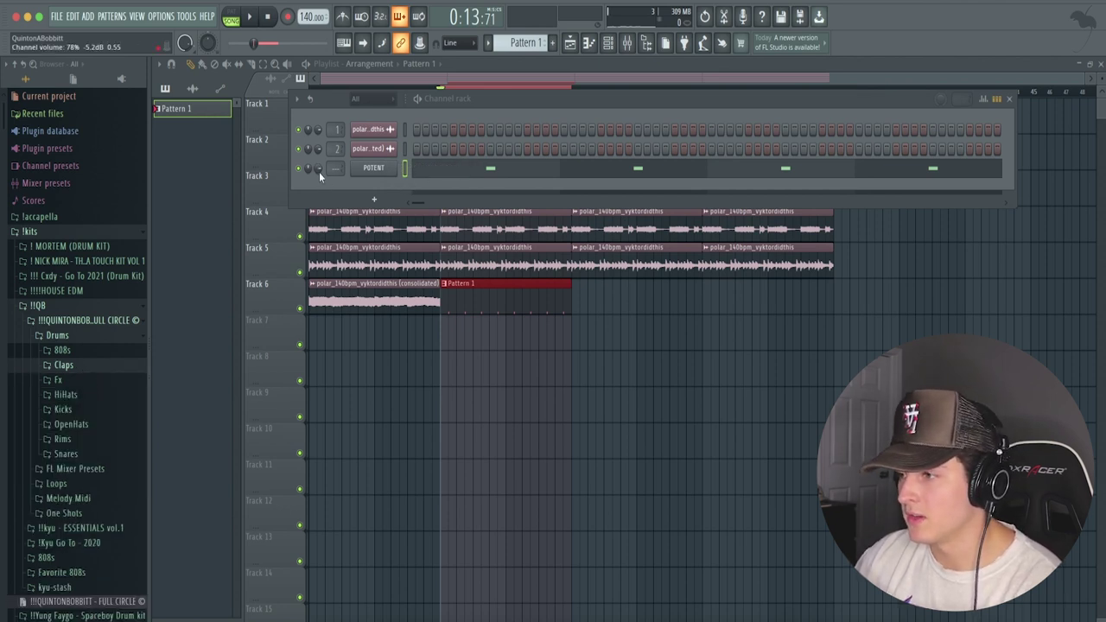
Lower the clap notes to B4 and draw a roll of short claps leading into the bar 2 clap.
key("space")
left_click(490, 168)
scroll(451, 233, "up", 3)
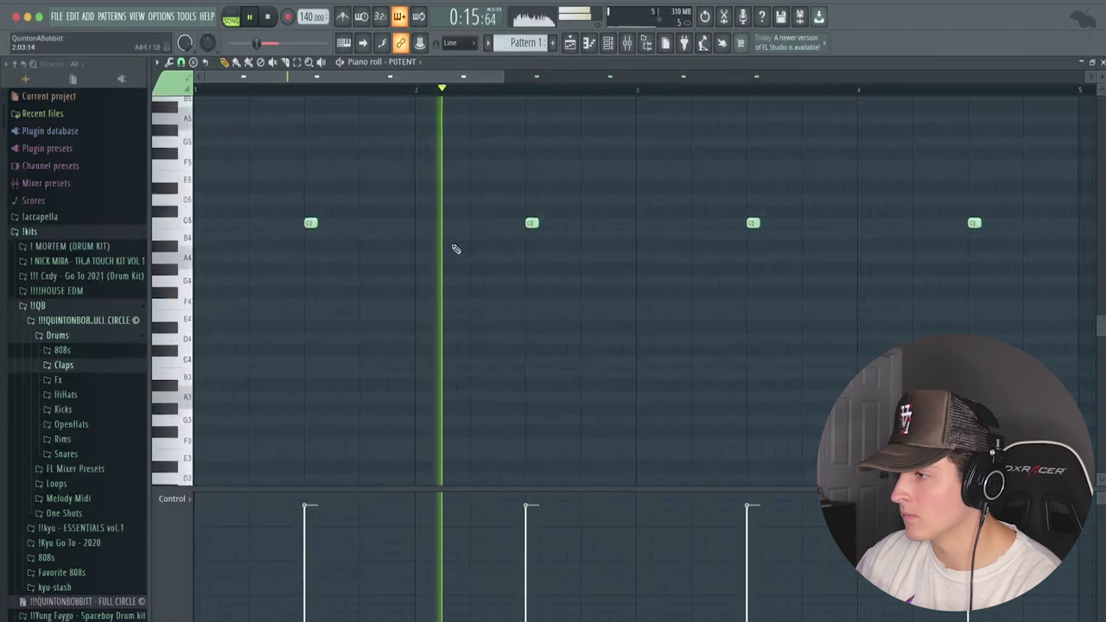
left_click_drag(504, 76, 452, 80)
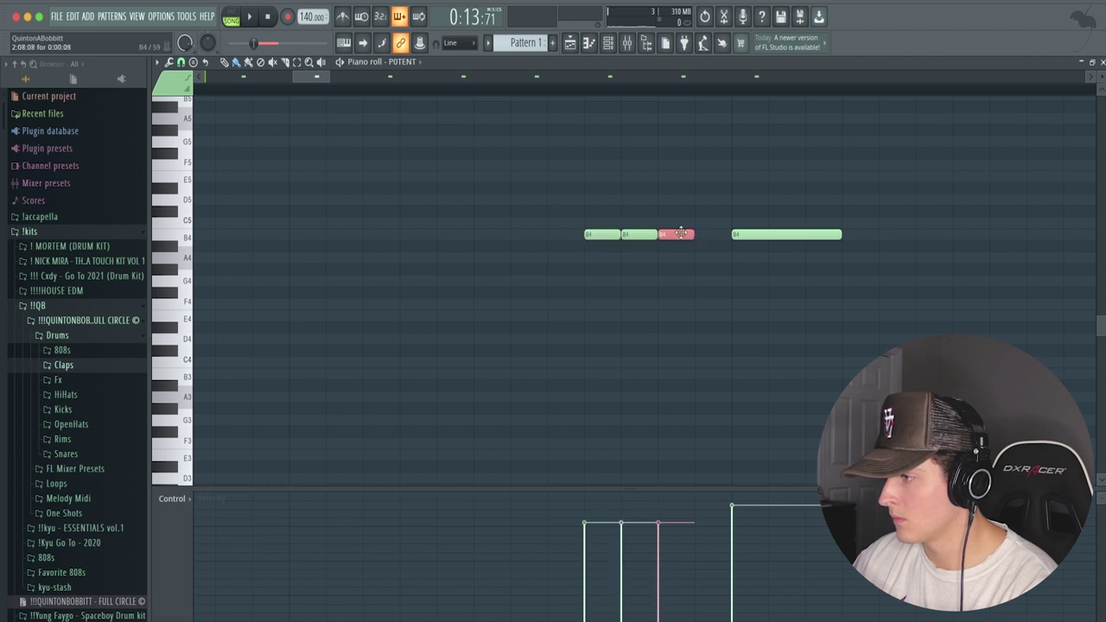
scroll(550, 104, "down", 4)
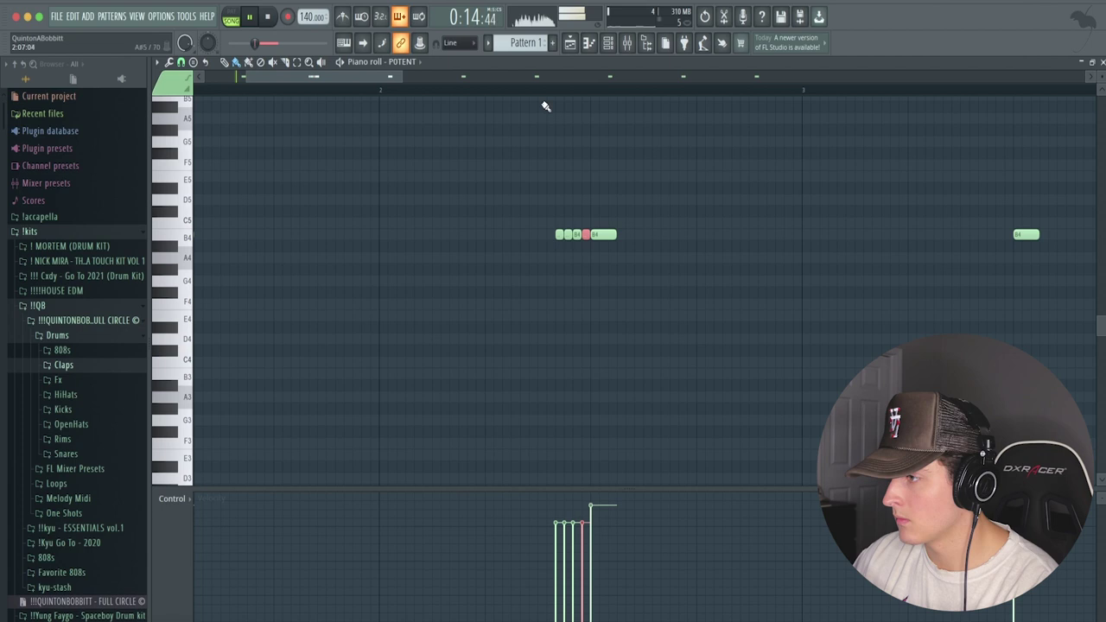
scroll(546, 106, "up", 4)
left_click(572, 238)
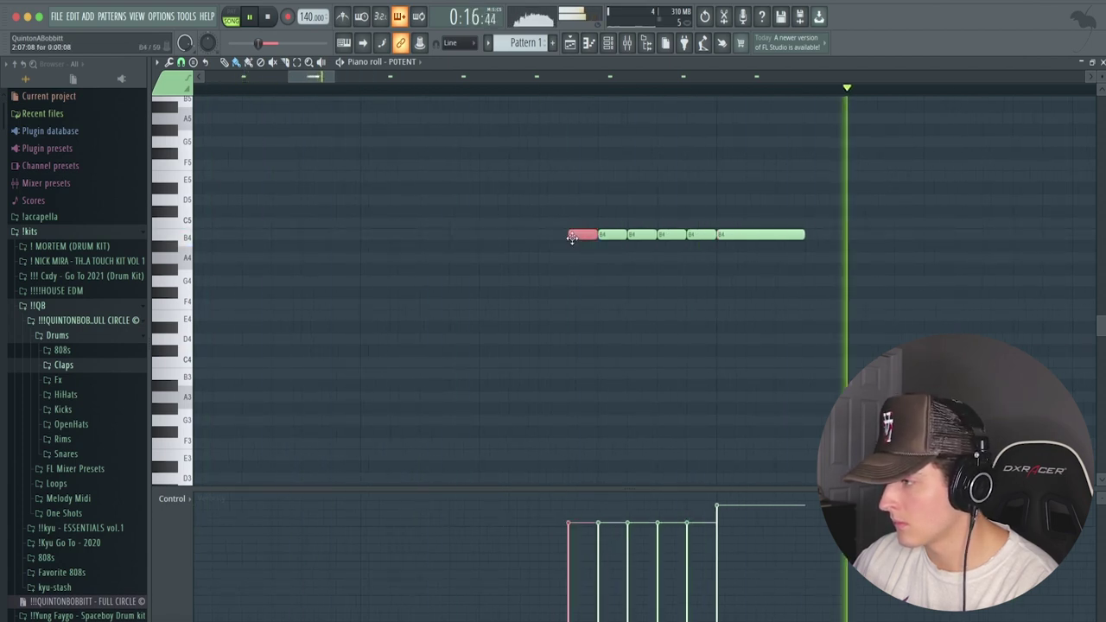
scroll(514, 97, "down", 5)
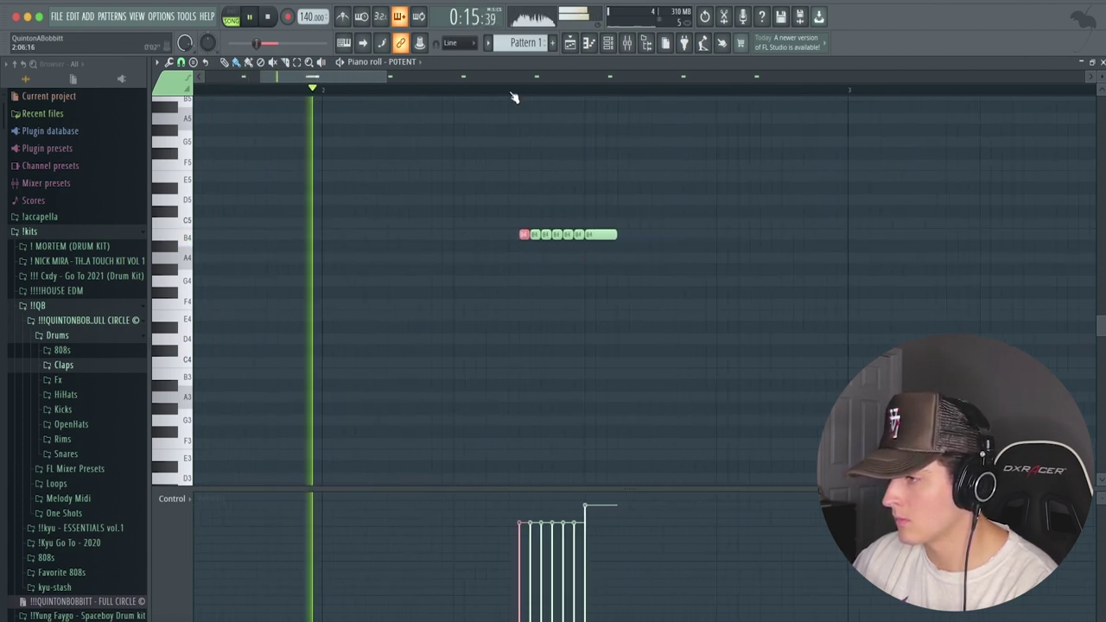
Make the roll's velocities rise, add an extra clap after the main claps in bars 2 and 4, and replay.
scroll(514, 98, "down", 4)
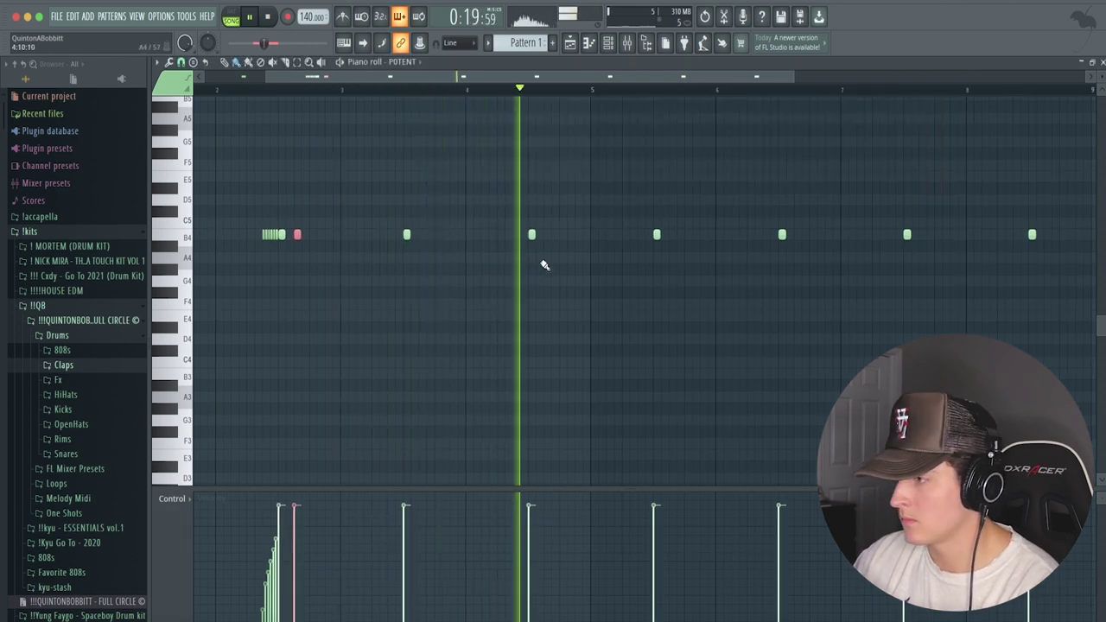
left_click(578, 236)
scroll(472, 89, "down", 3)
key("space")
key("space")
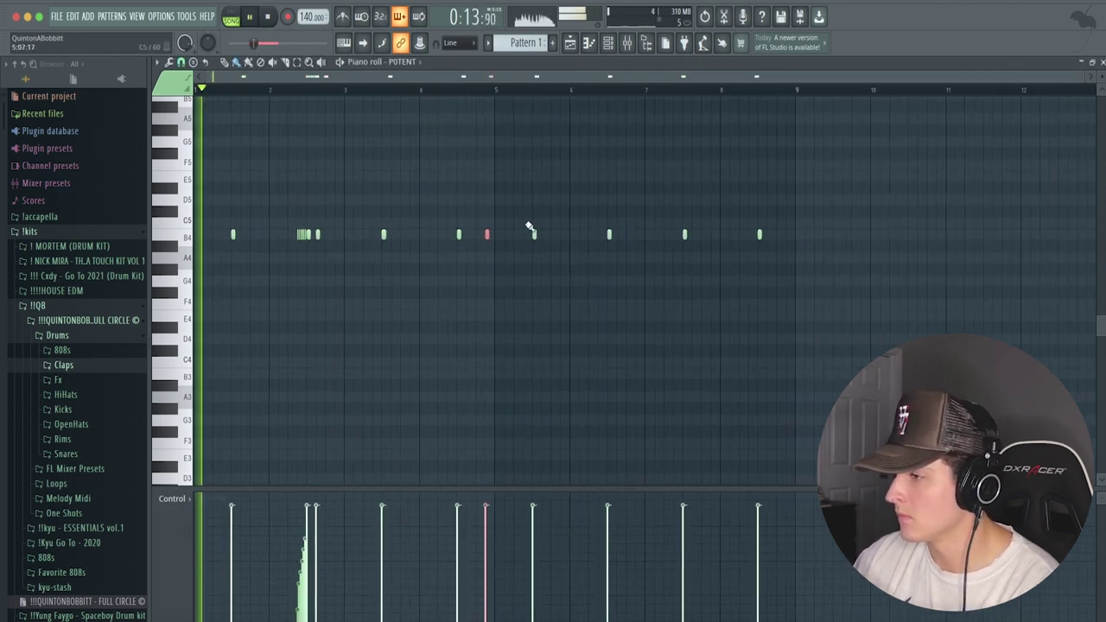
Delete the claps in bars 5 to 8 and duplicate the first four bars of claps in their place.
right_click(534, 233)
right_click(684, 234)
right_click(758, 234)
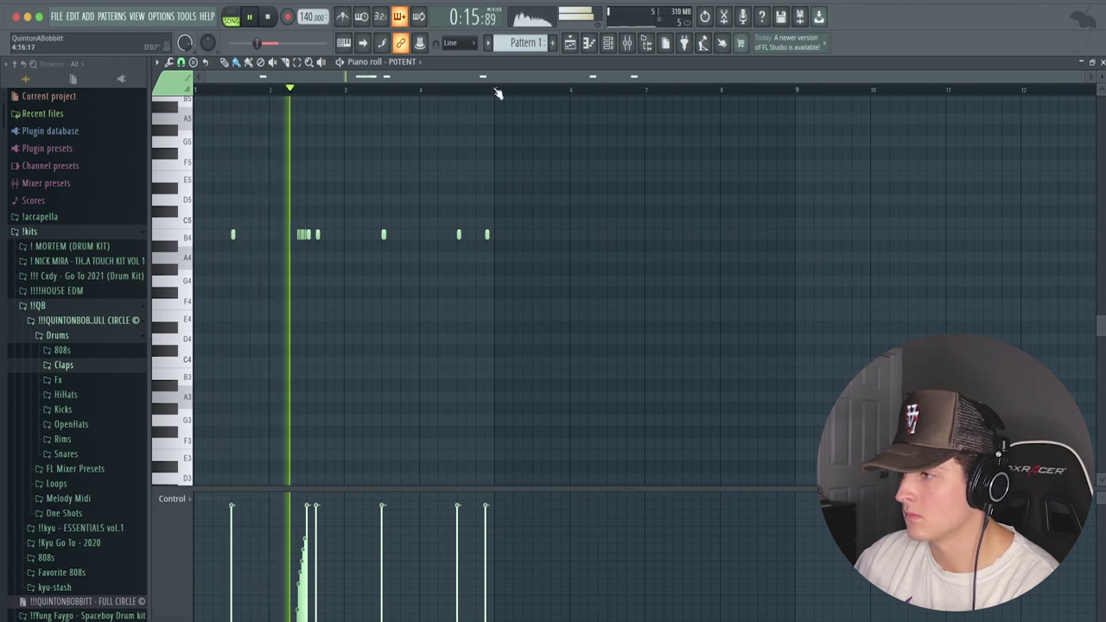
key("ctrl+b")
key("ctrl+d")
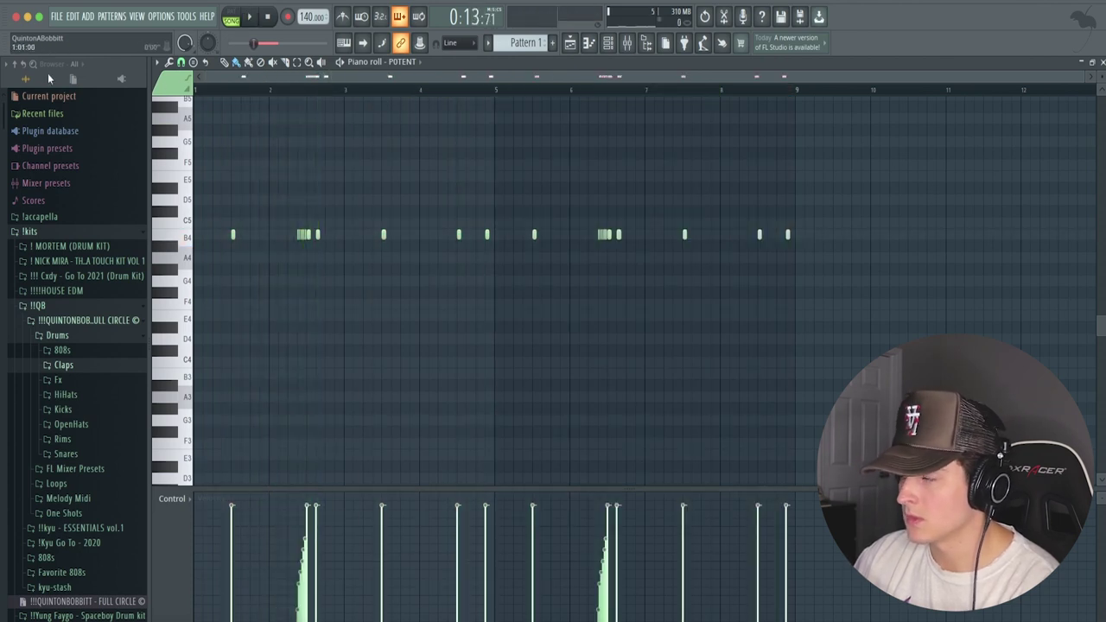
Load the EXPOS3 hi-hat from the kit's HiHats folder and begin its pattern with a short roll in bar 1.
left_click(609, 43)
left_click(69, 394)
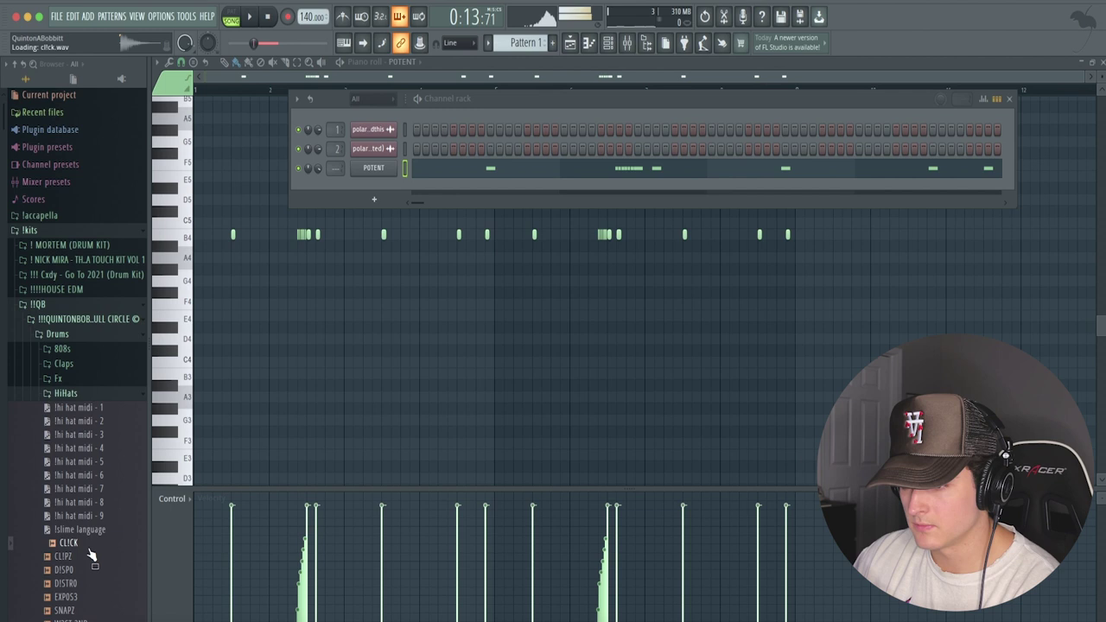
left_click_drag(68, 597, 493, 233)
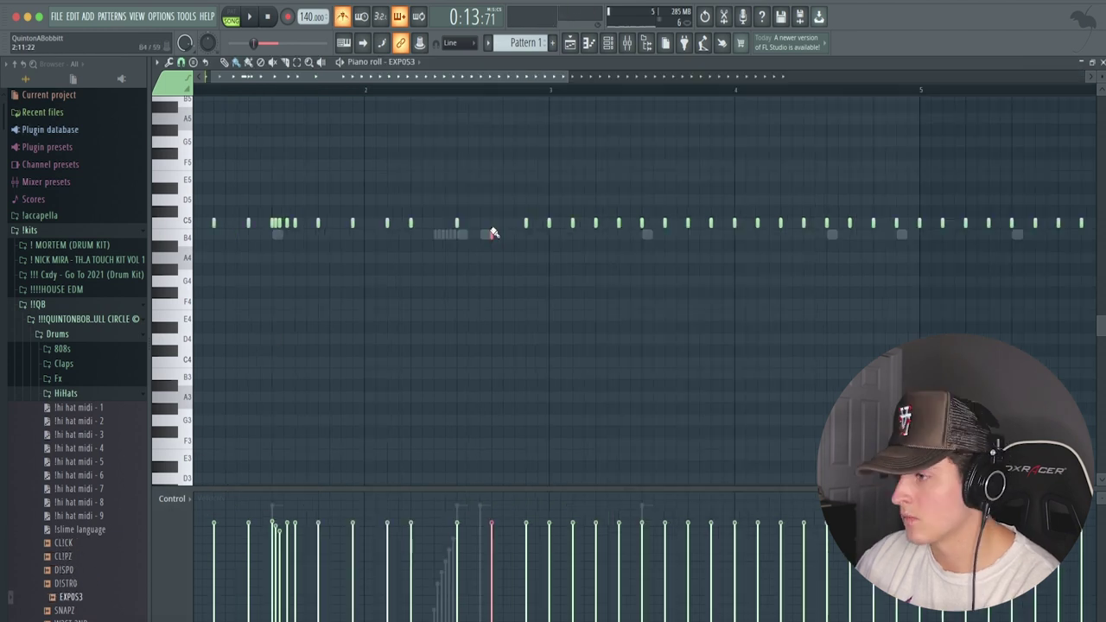
Place a C5 hi-hat just after the clap roll in bar 2 and listen to the pattern.
left_click(491, 223)
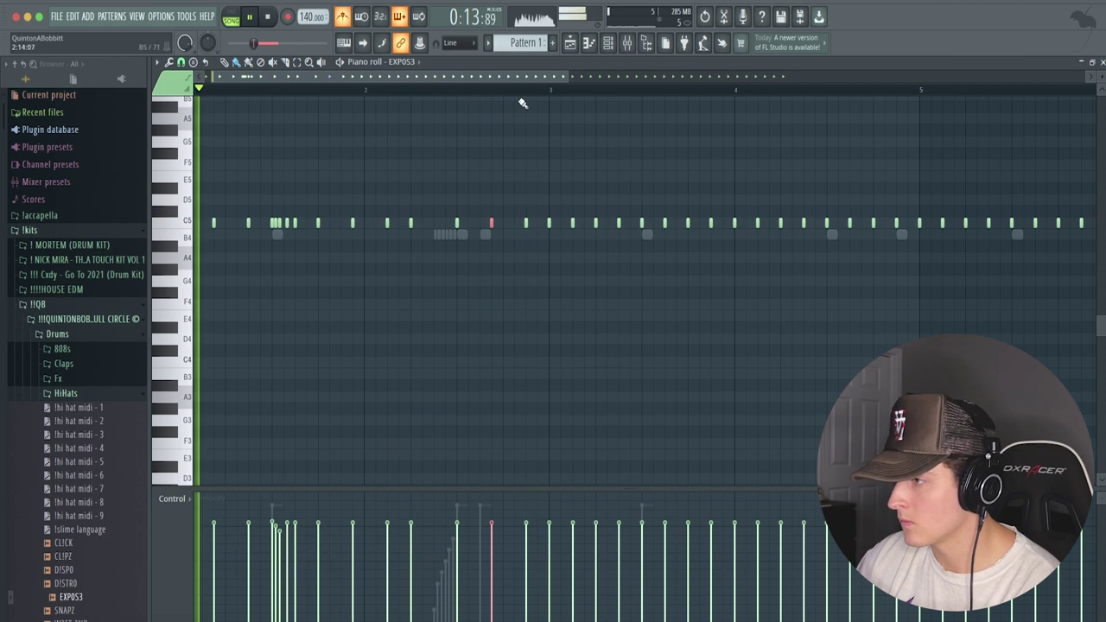
scroll(521, 99, "down", 3)
scroll(528, 98, "up", 2)
scroll(527, 97, "down", 1)
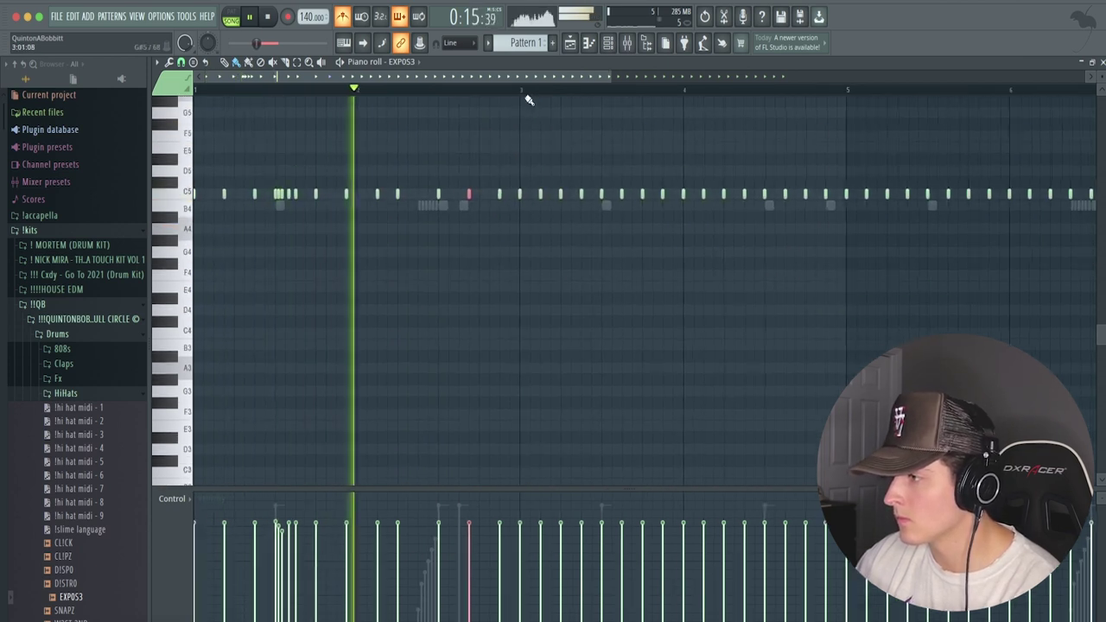
Clear the hi-hats from bar 3 to early bar 5 and place three hits three steps apart from bar 3.
mouse_move(517, 190)
left_mouse_down()
mouse_move(718, 206)
mouse_move(918, 194)
left_mouse_up()
left_click(520, 194)
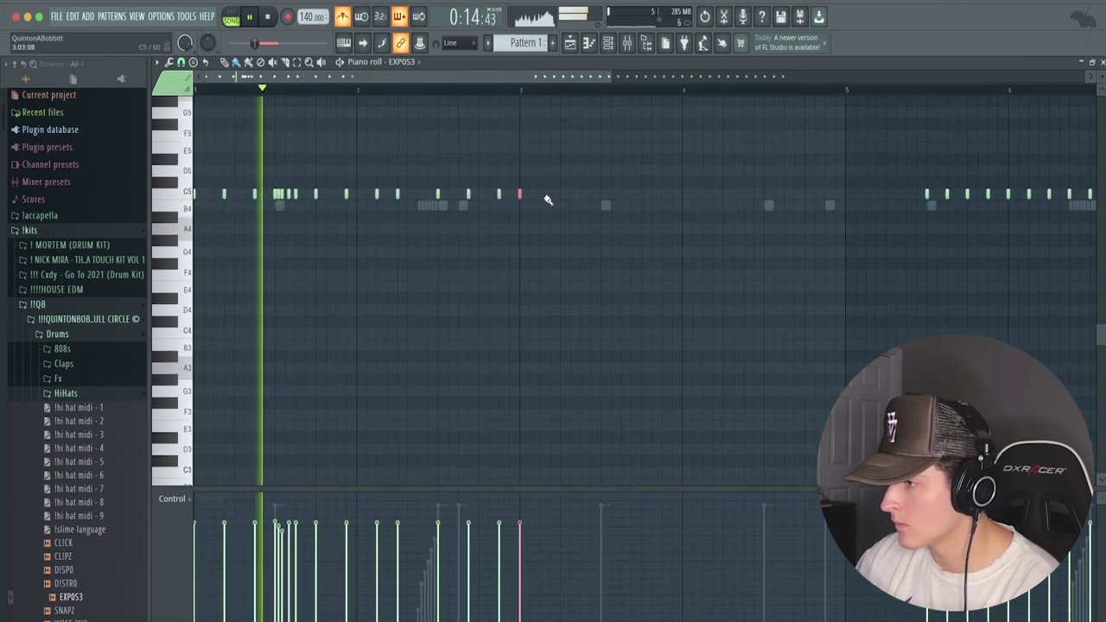
left_click(550, 194)
left_click(581, 193)
scroll(314, 81, "up", 2)
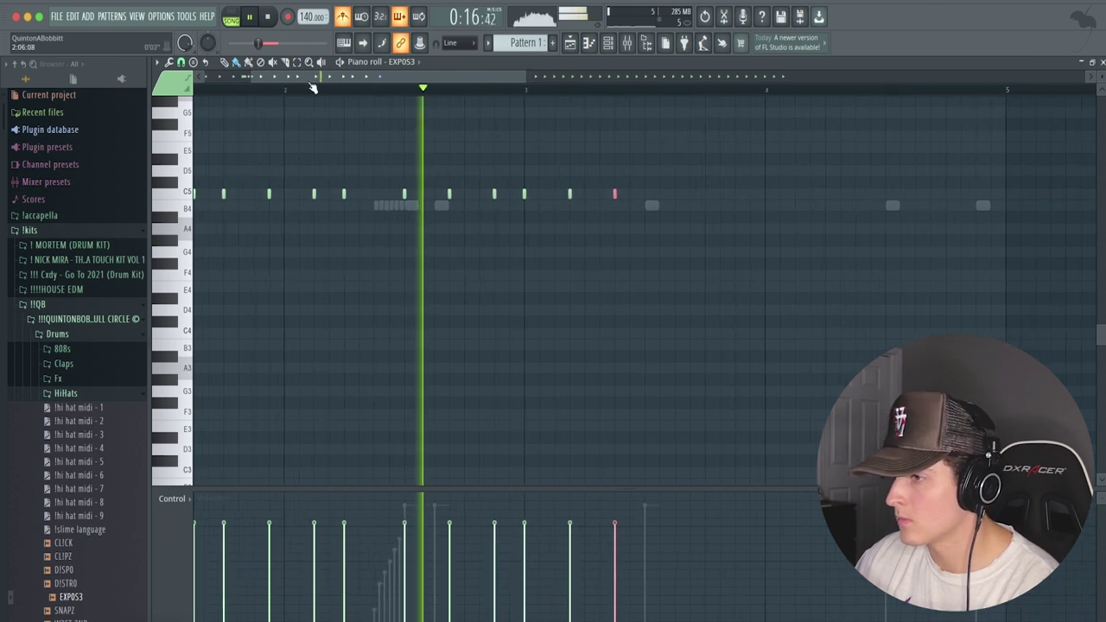
With 1/3 step snapping, draw a fast roll and extra hi-hats in bar 3, and set the EXPOS3 channel volume to 93%.
left_click(180, 62)
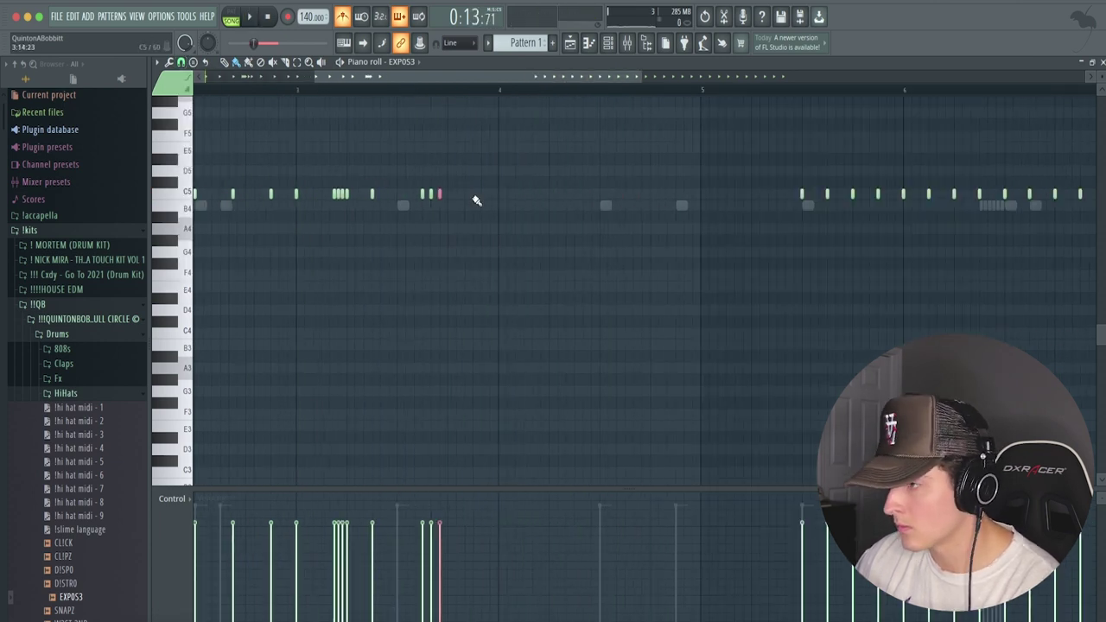
left_click(610, 45)
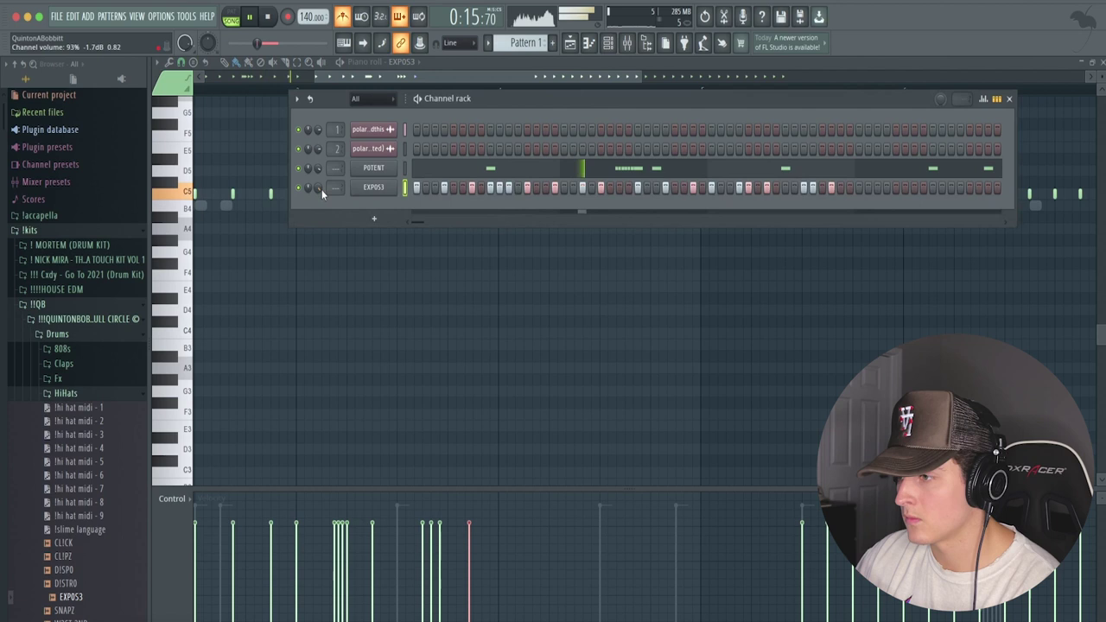
left_click(470, 77)
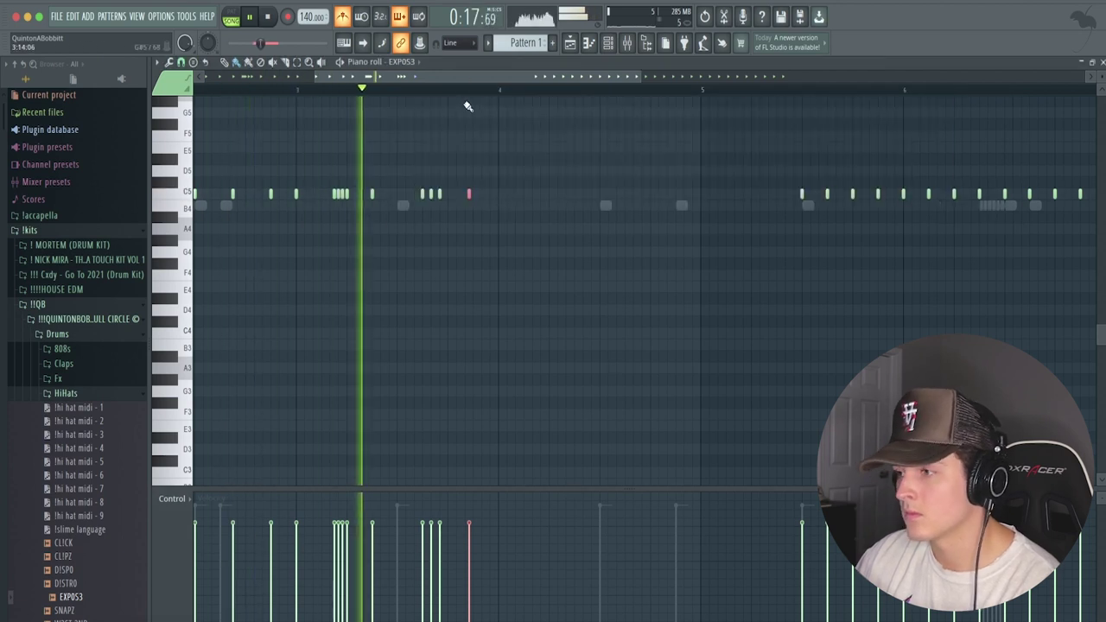
key("space")
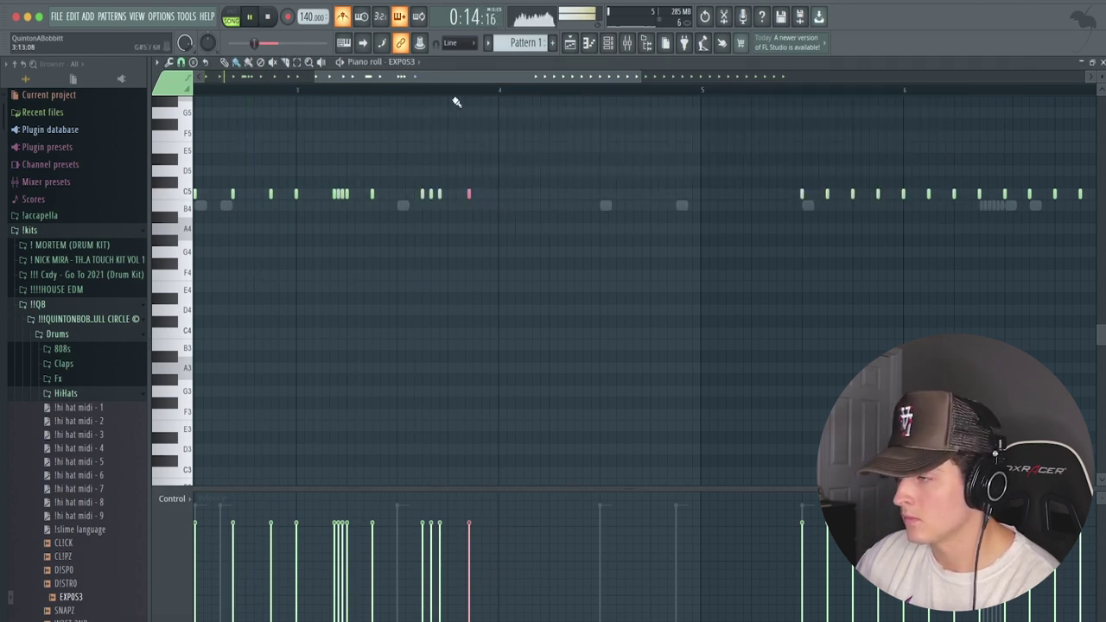
Set the snap to Step, replace the last hi-hat in bar 3 with one on the step grid, and replay.
left_click(181, 63)
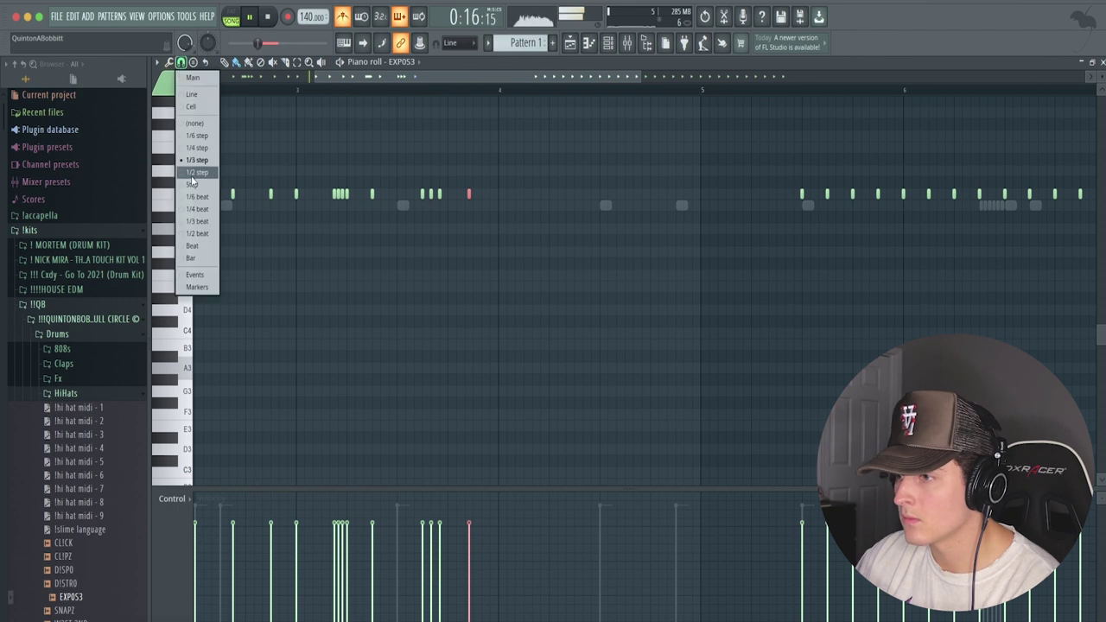
left_click(198, 184)
right_click(470, 194)
left_click(479, 198)
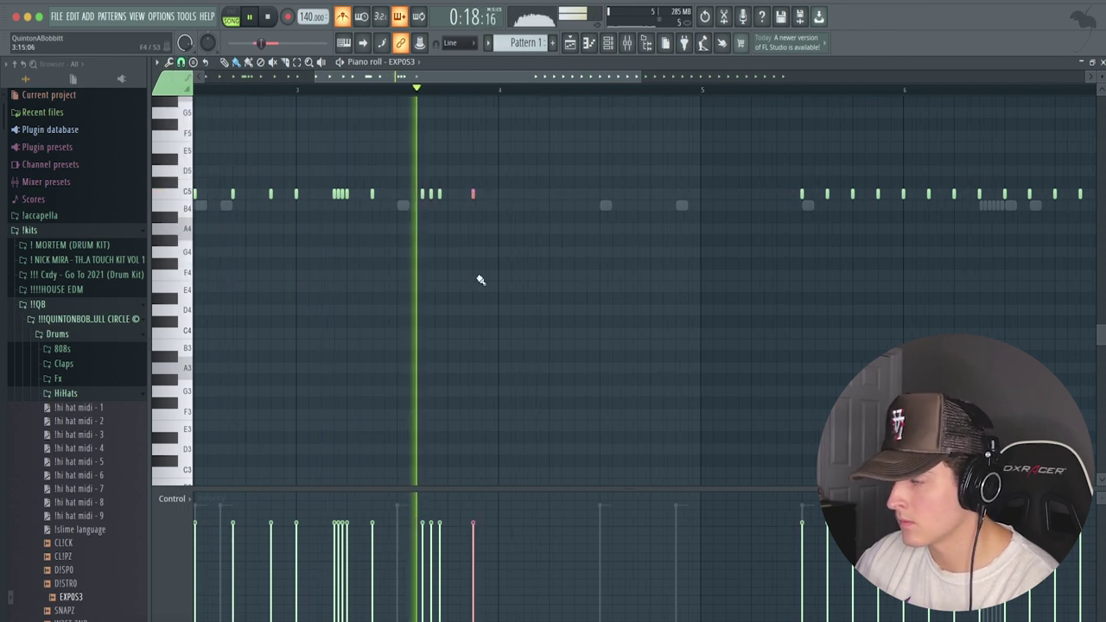
key("space")
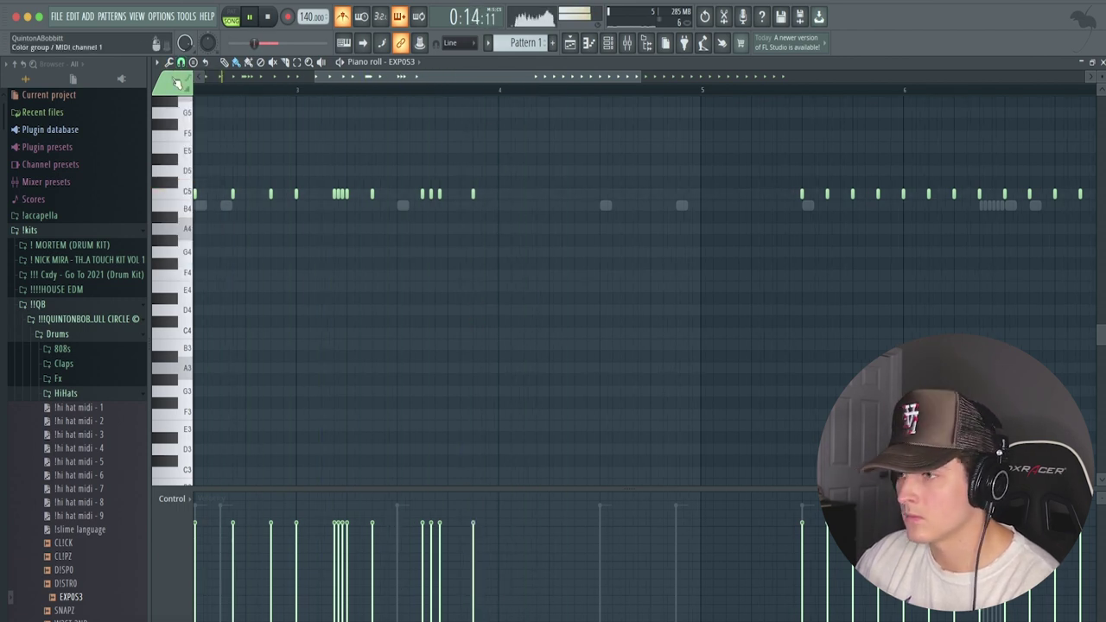
Draw the bar 4 hi-hats with a fast roll, clear those from bar 5 on and select bars 1 to 4.
left_click(180, 62)
left_click(195, 197)
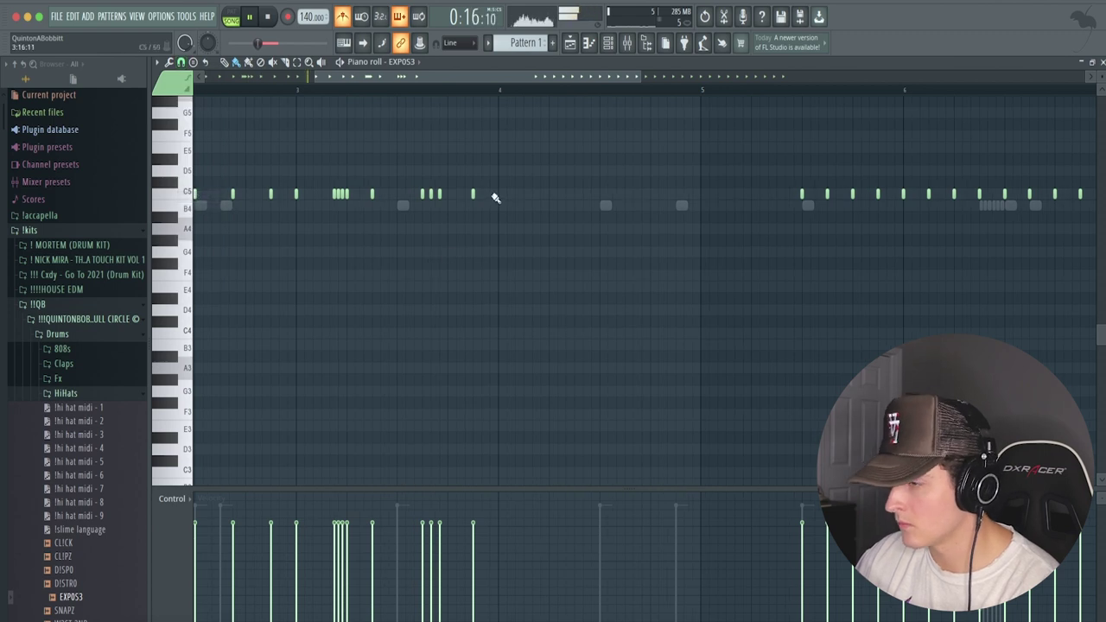
scroll(528, 89, "up", 2)
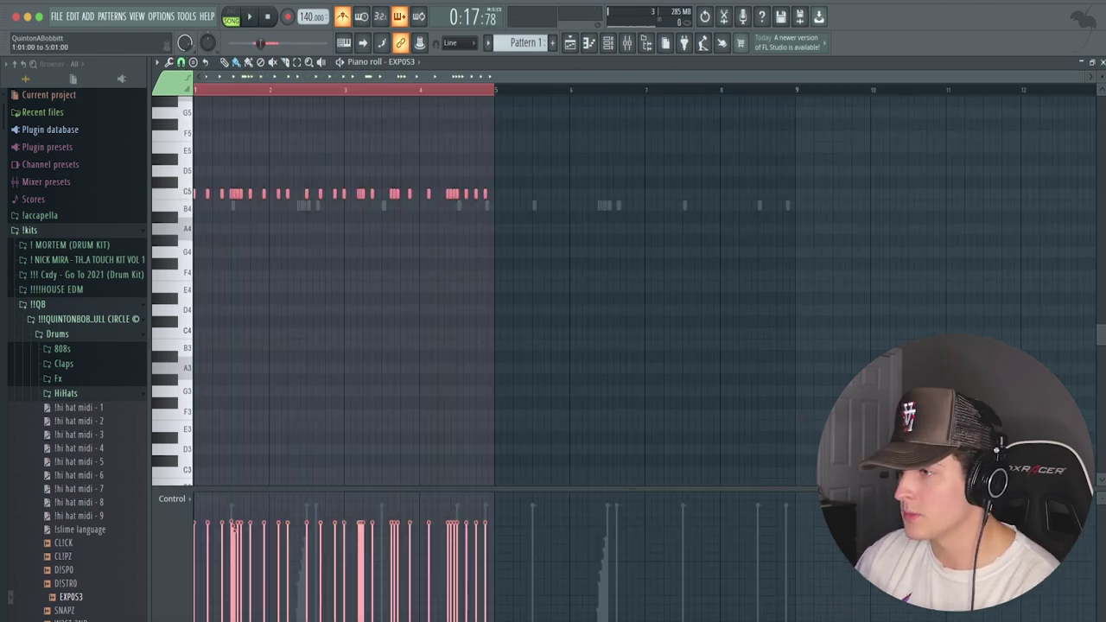
Duplicate the hi-hats of bars 1 to 4 into bars 5 to 8 and clear the time selection.
key("ctrl+b")
left_click(232, 93, "ctrl")
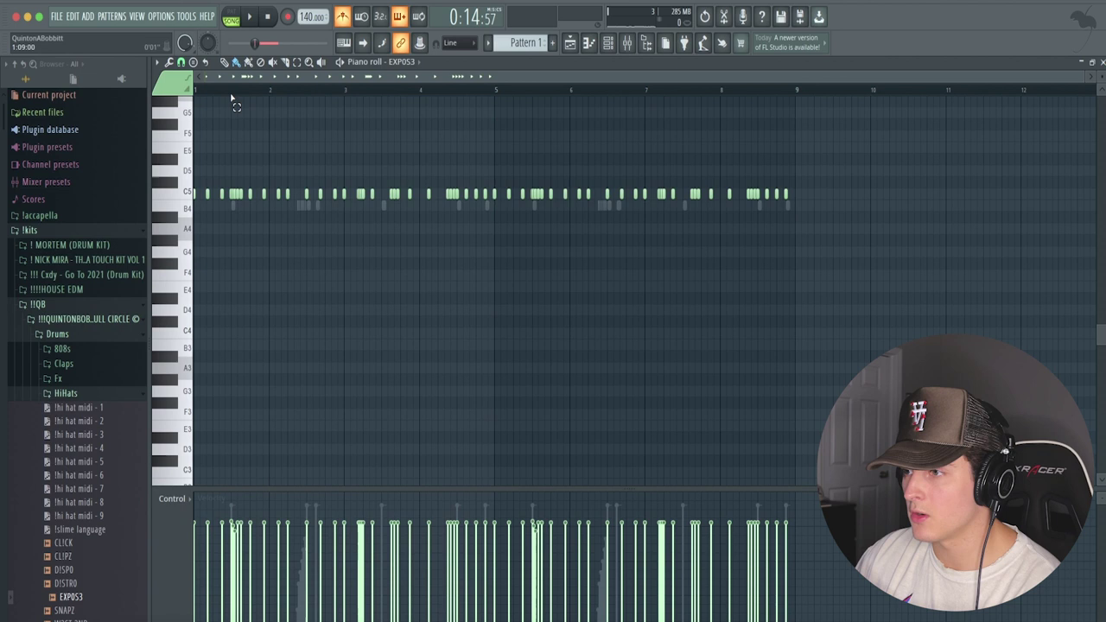
Add the BIG SPIN$ 808 sample from the 808s folder as a new channel and set it to cut itself.
left_click_drag(83, 417, 85, 419)
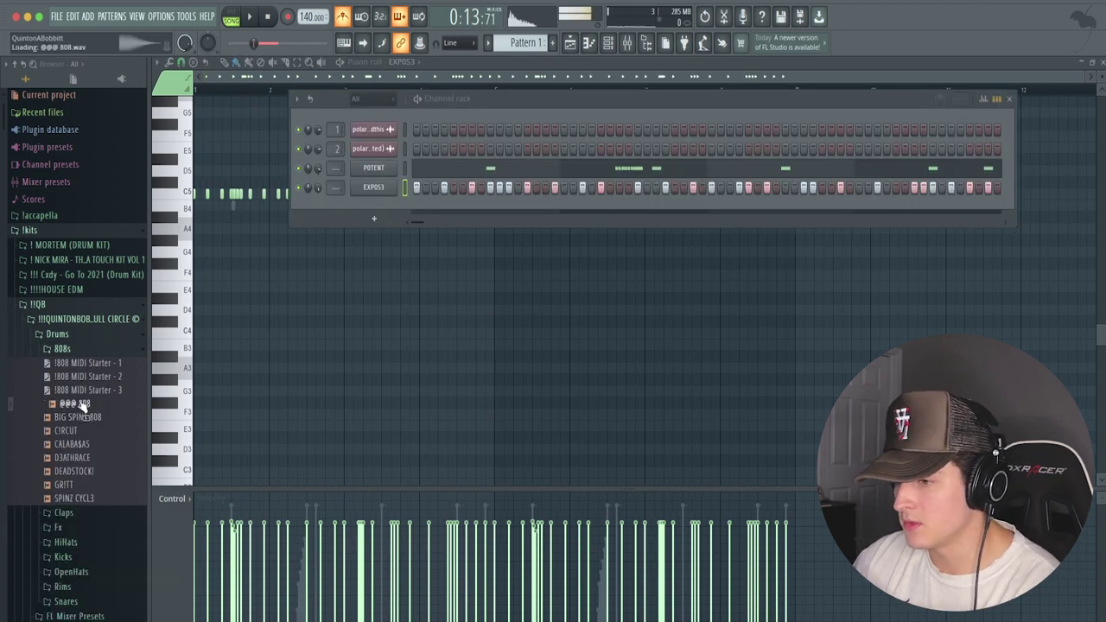
left_click_drag(370, 205, 372, 208)
right_click(387, 208)
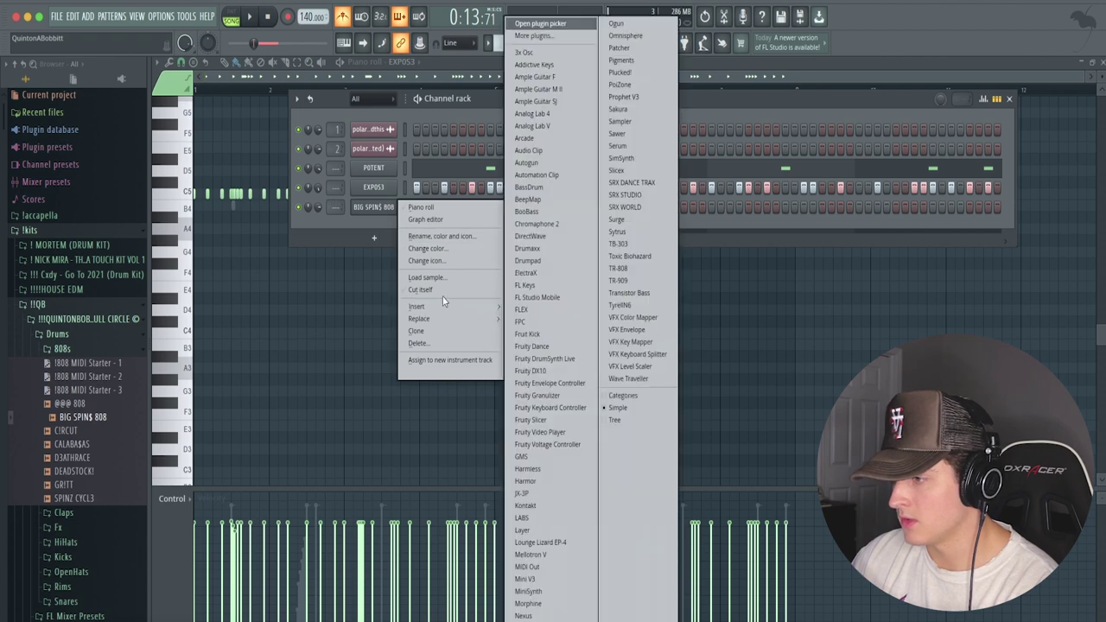
left_click(436, 290)
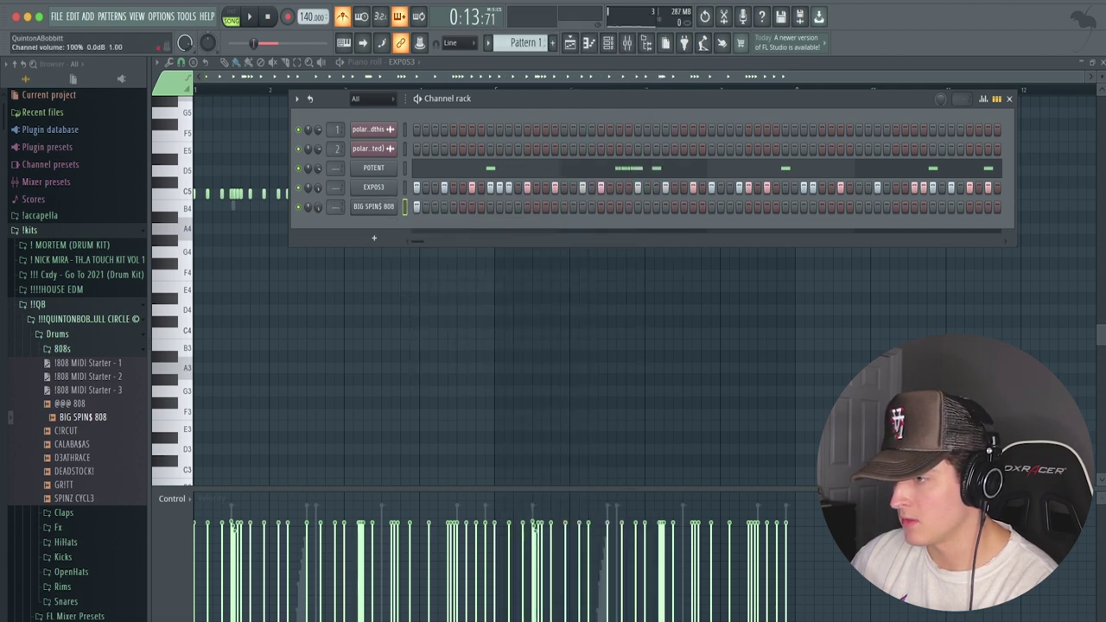
In the 808's piano roll, place F5, D#5 and C#5 notes on steps 1, 7 and 13 of bar 1.
right_click(382, 216)
left_click(433, 211)
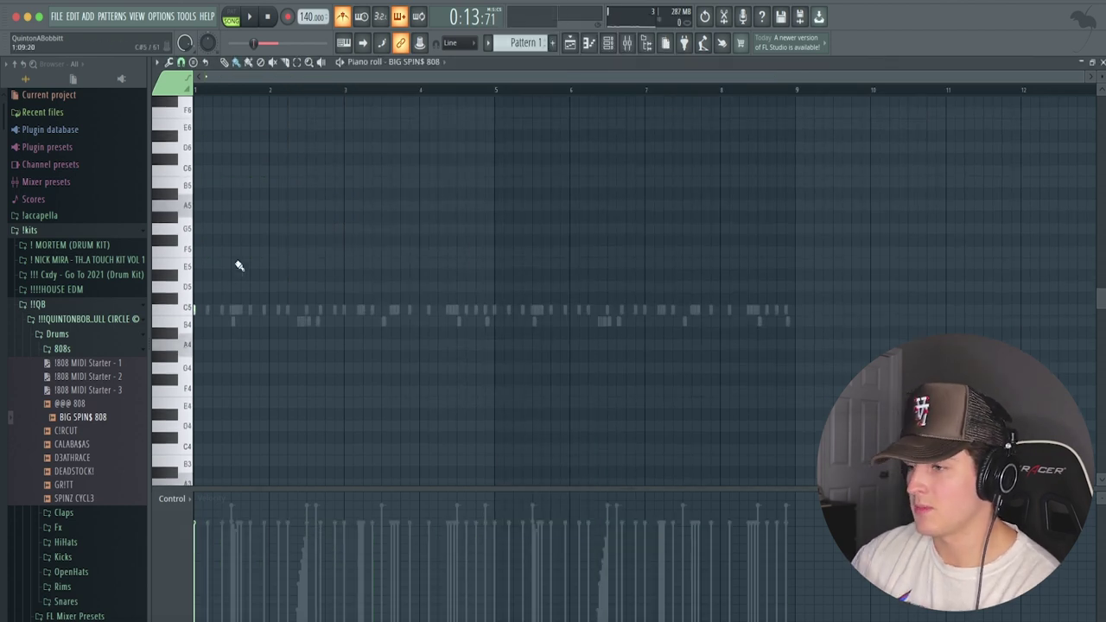
scroll(240, 265, "up", 1)
left_click_drag(195, 275, 196, 220)
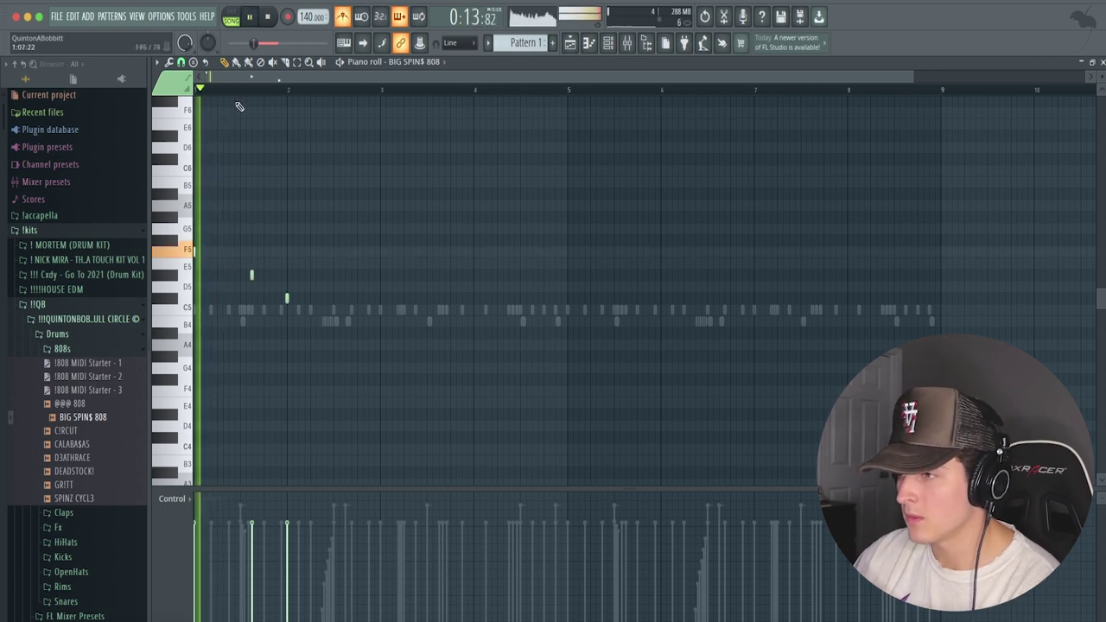
scroll(242, 91, "up", 2)
key("space")
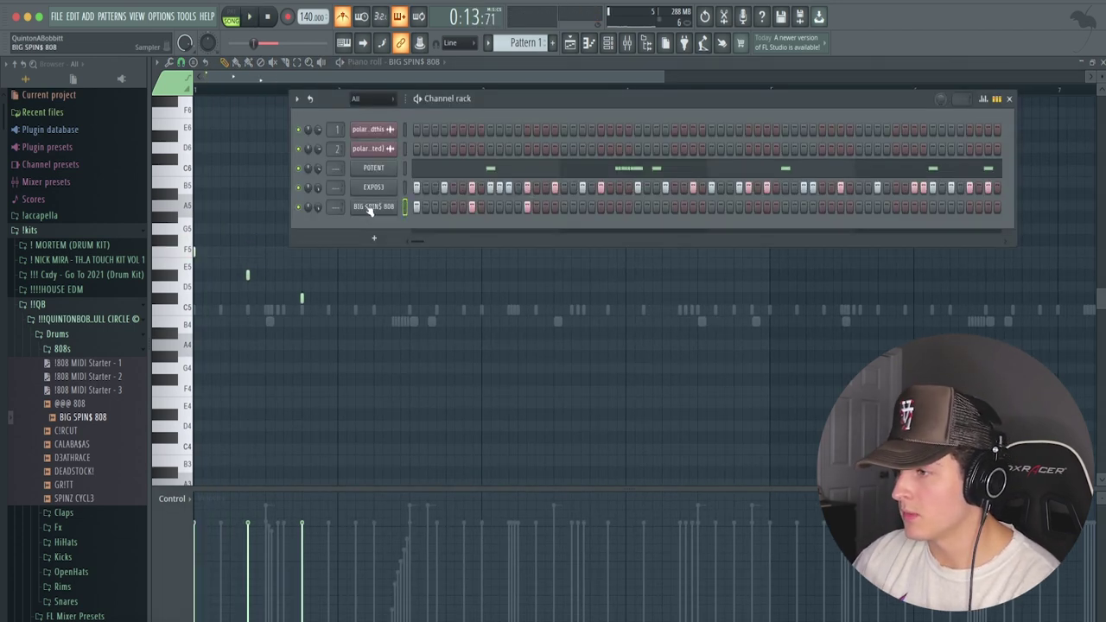
Boost the BIG SPIN$ 808 sample's gain with clipping and enable its volume envelope while the beat plays.
left_click(369, 208)
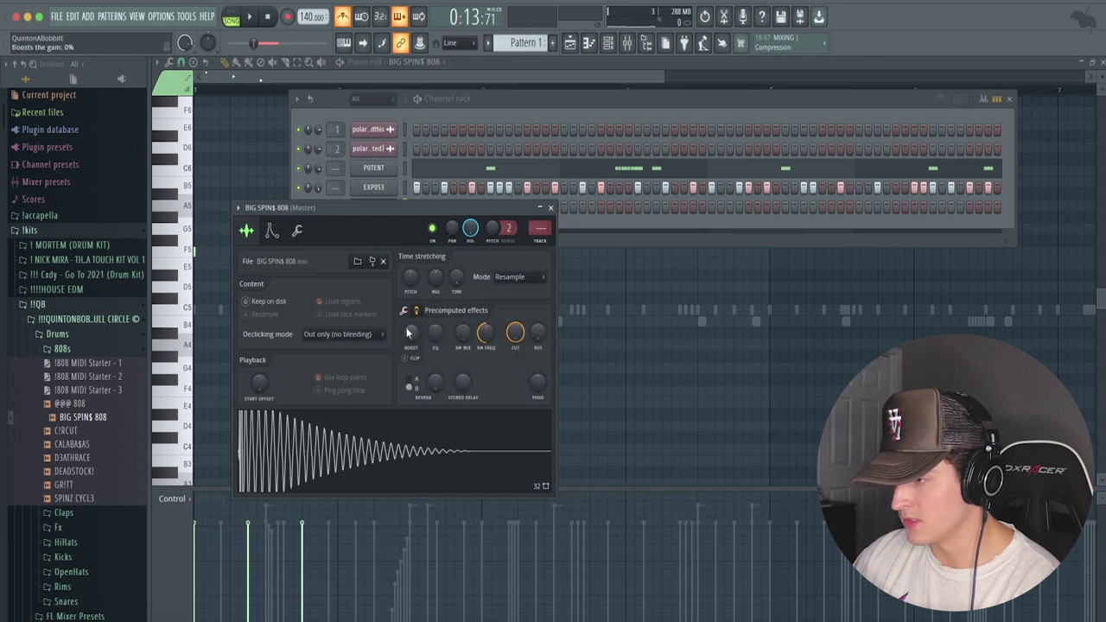
key("space")
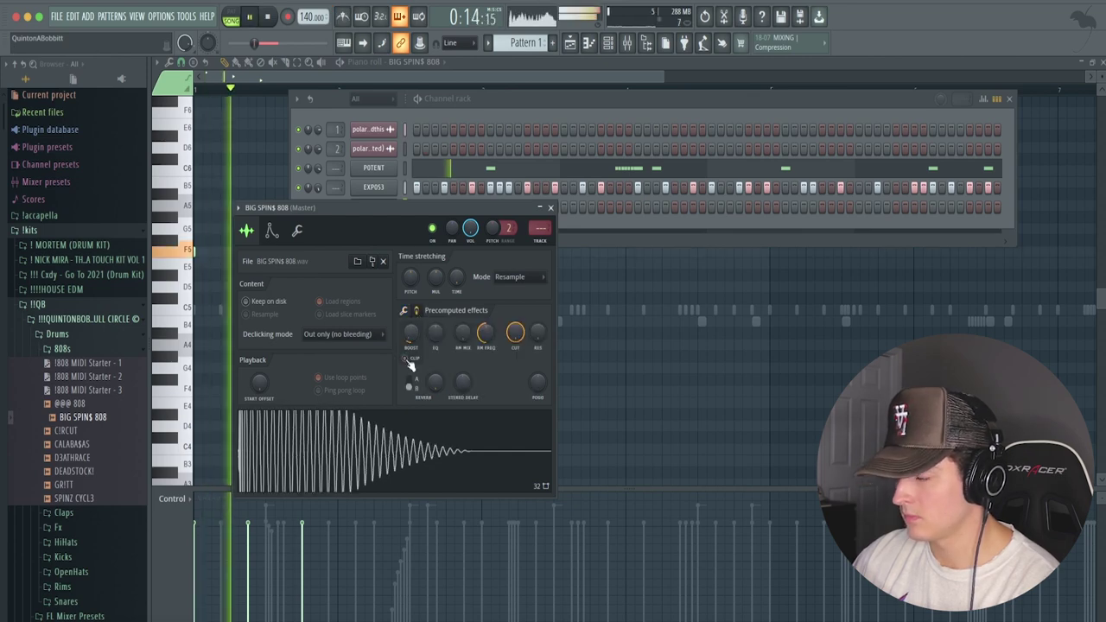
left_click(271, 230)
key("space")
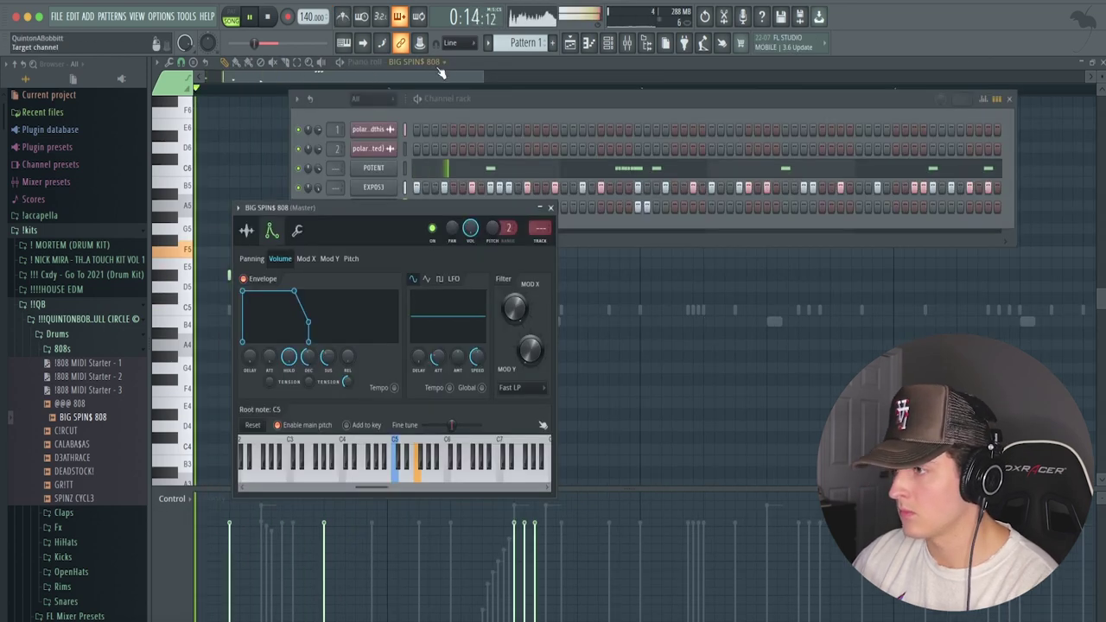
Build the 808 line through bar 4 with sustained F5, D#5 and C#5 notes plus short C#6 accents.
left_click(441, 74)
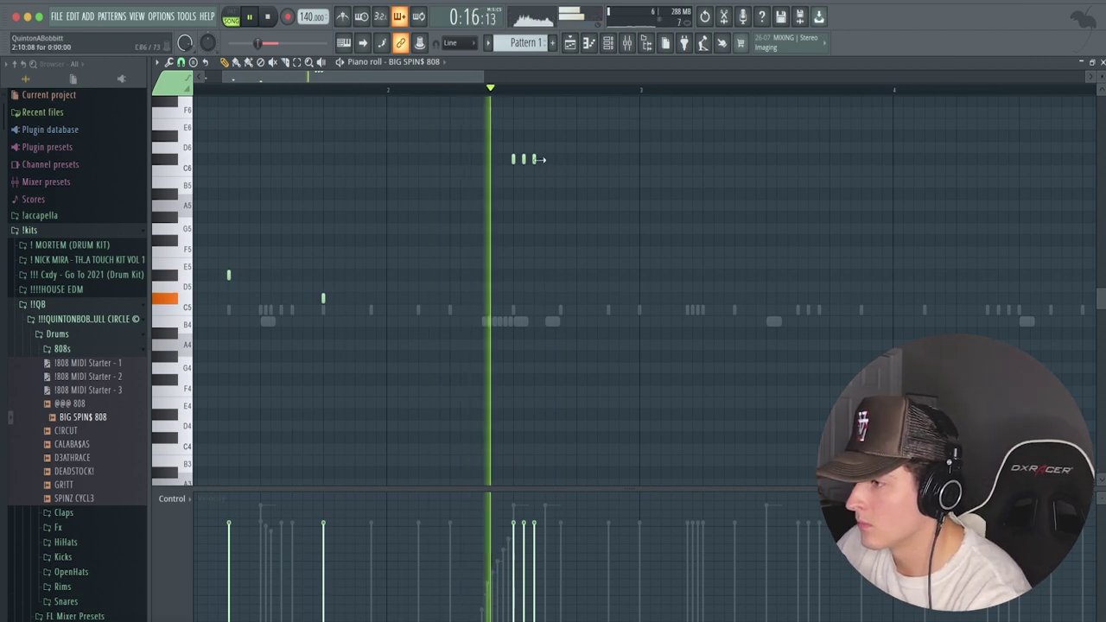
mouse_move(539, 160)
left_mouse_down()
mouse_move(579, 168)
mouse_move(553, 162)
left_mouse_up()
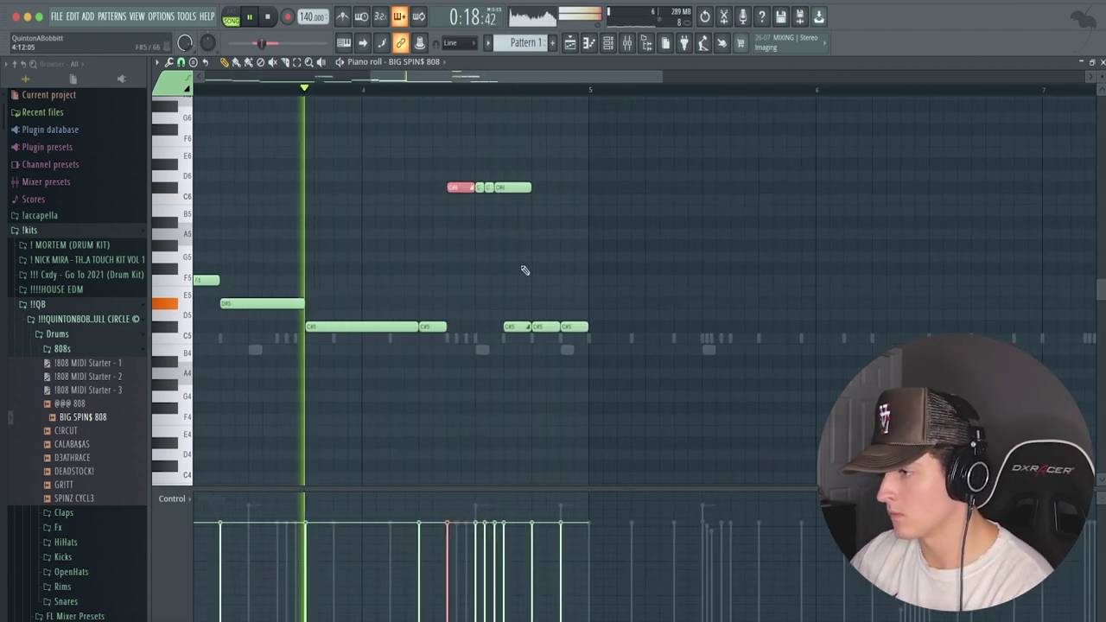
key("ctrl+Down")
Refine bar 4 with rising velocities on the C#6 roll and a short C#5 note, and repeat the 808 line in bars 5 to 8.
scroll(472, 81, "up", 1)
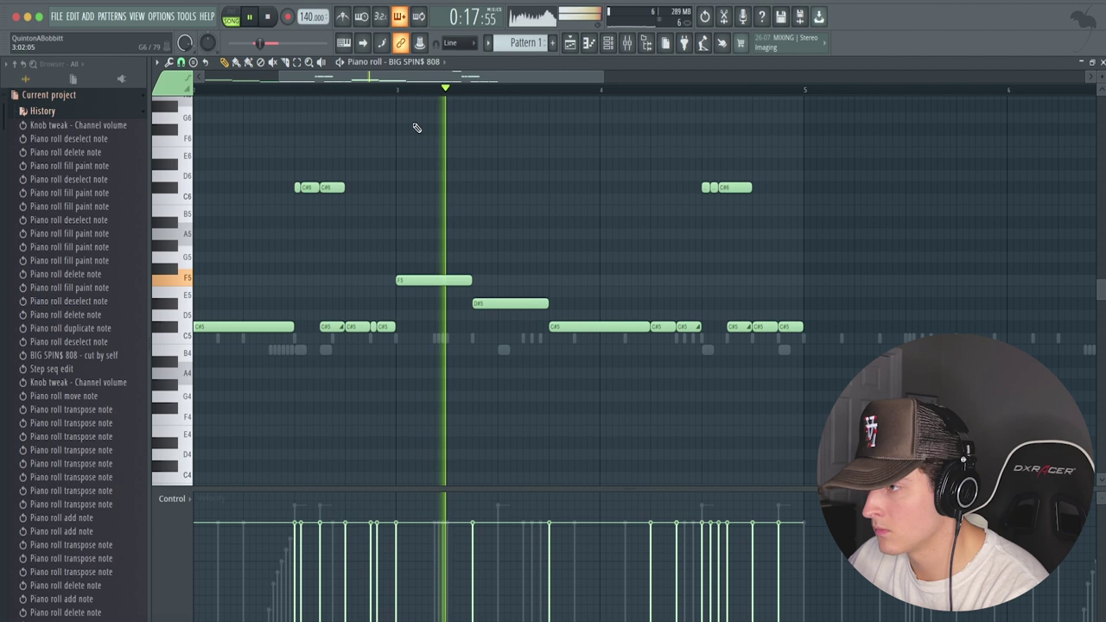
scroll(453, 98, "down", 1)
scroll(451, 99, "down", 1)
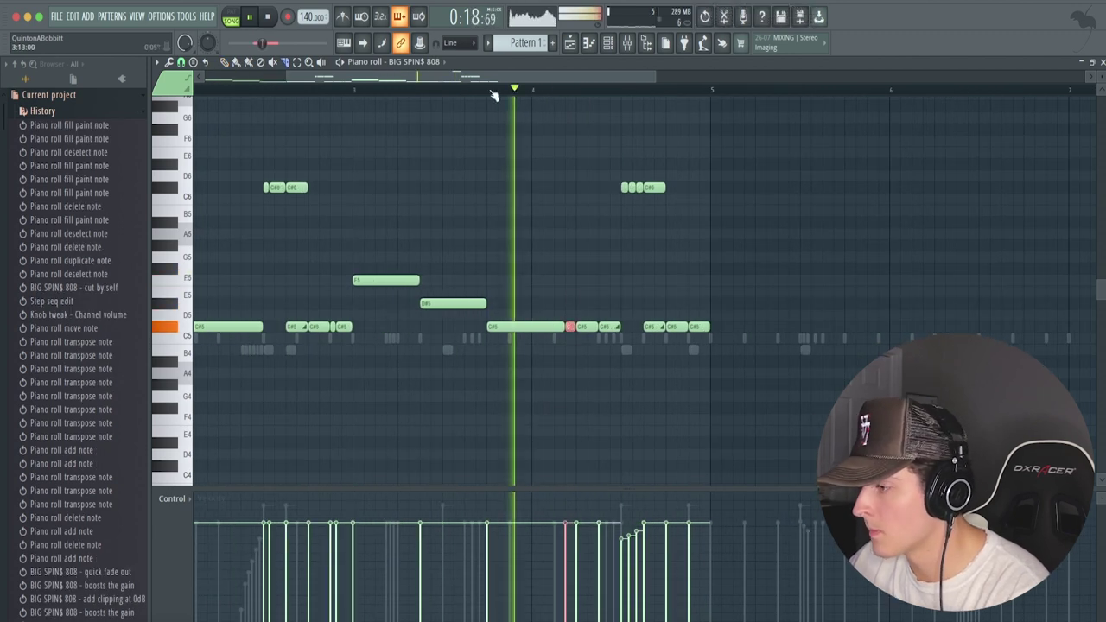
left_click(491, 89)
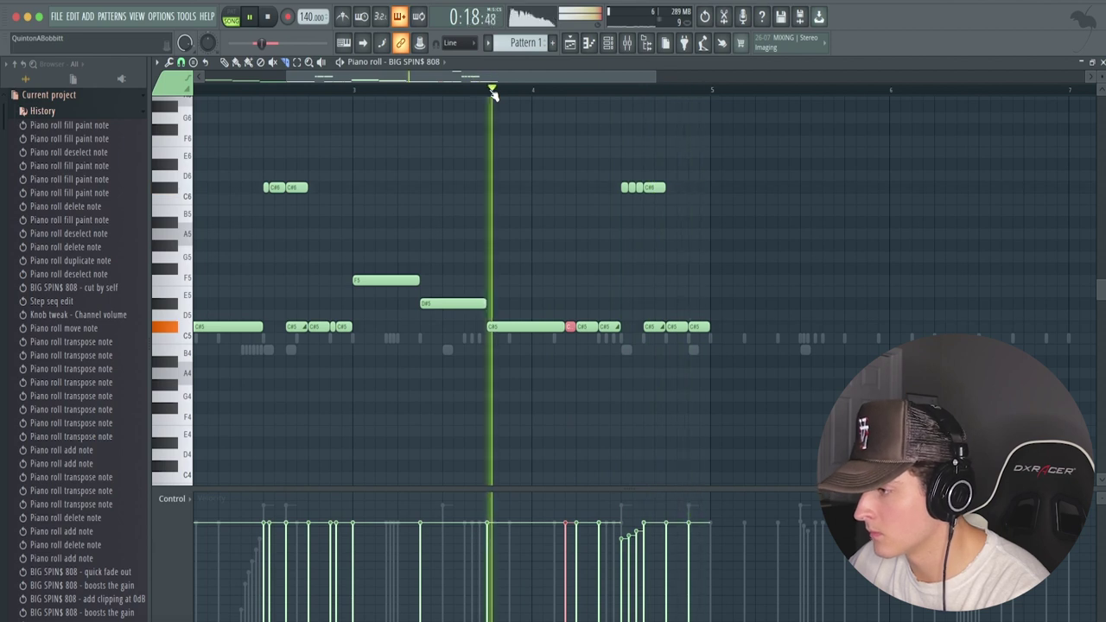
key("space")
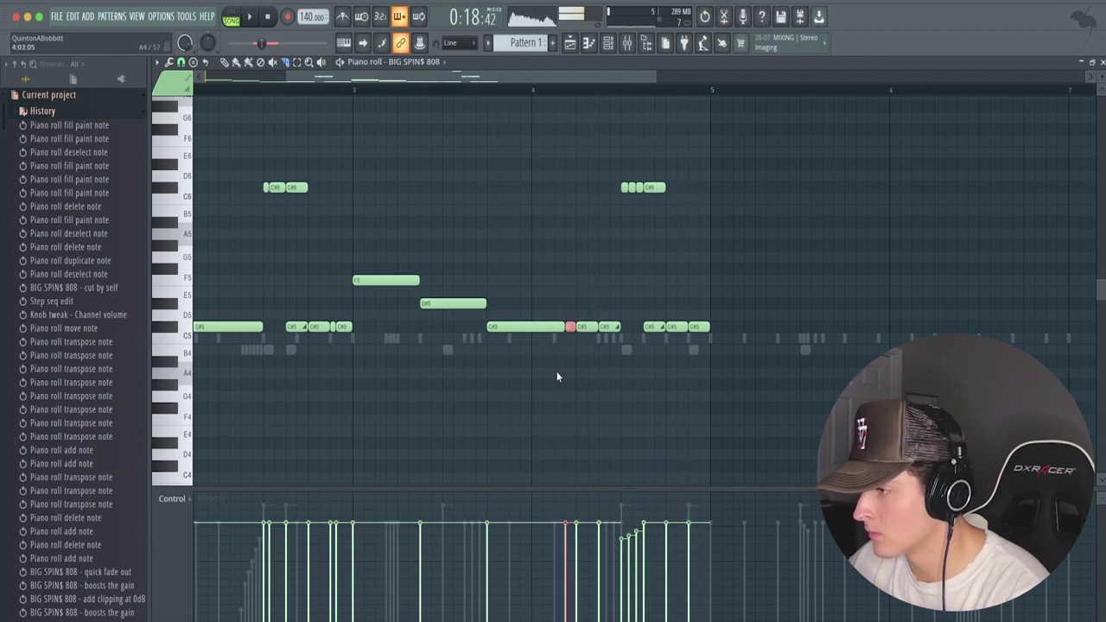
key("space")
scroll(435, 97, "down", 2)
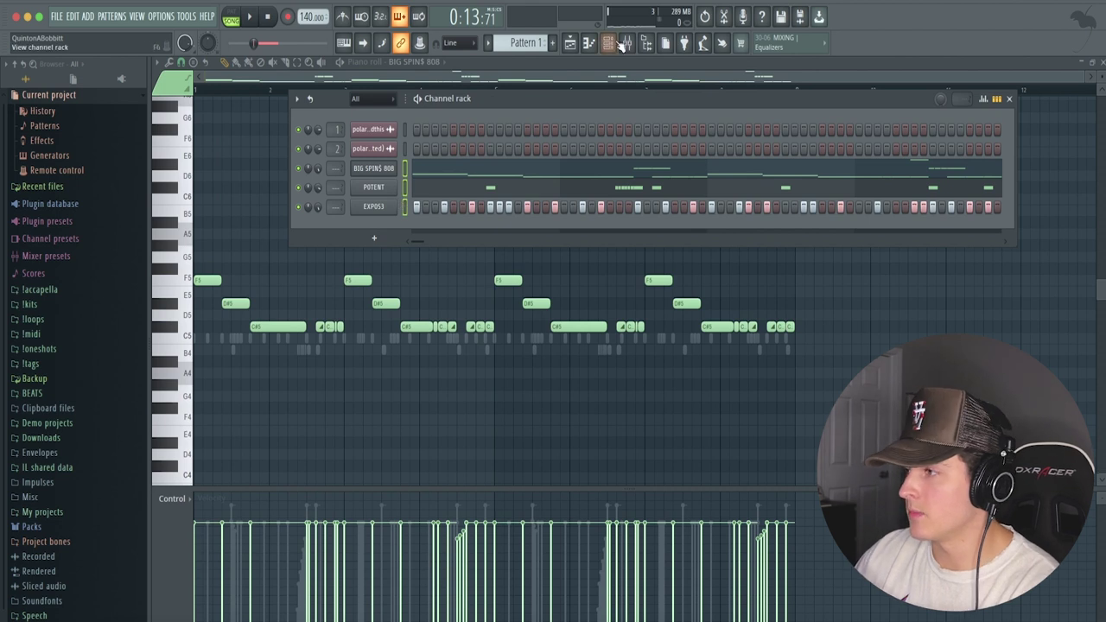
Route the BIG SPIN$ 808, POTENT and EXPOS3 channels to mixer tracks 6 to 8 and set the 808 track's volume to 93%.
left_click(625, 44)
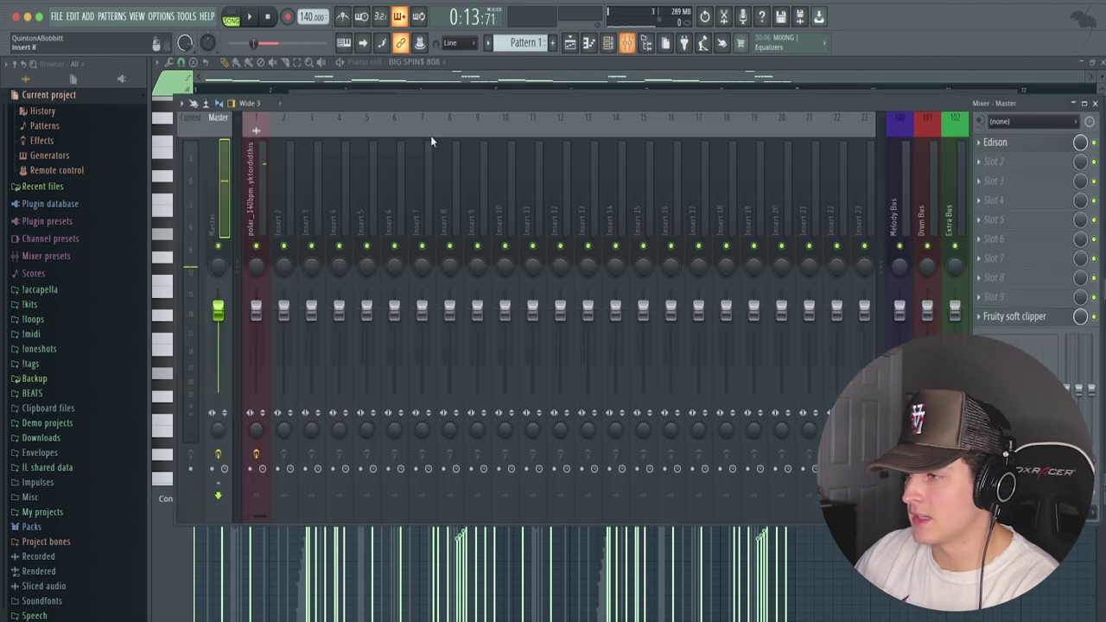
left_click(393, 208)
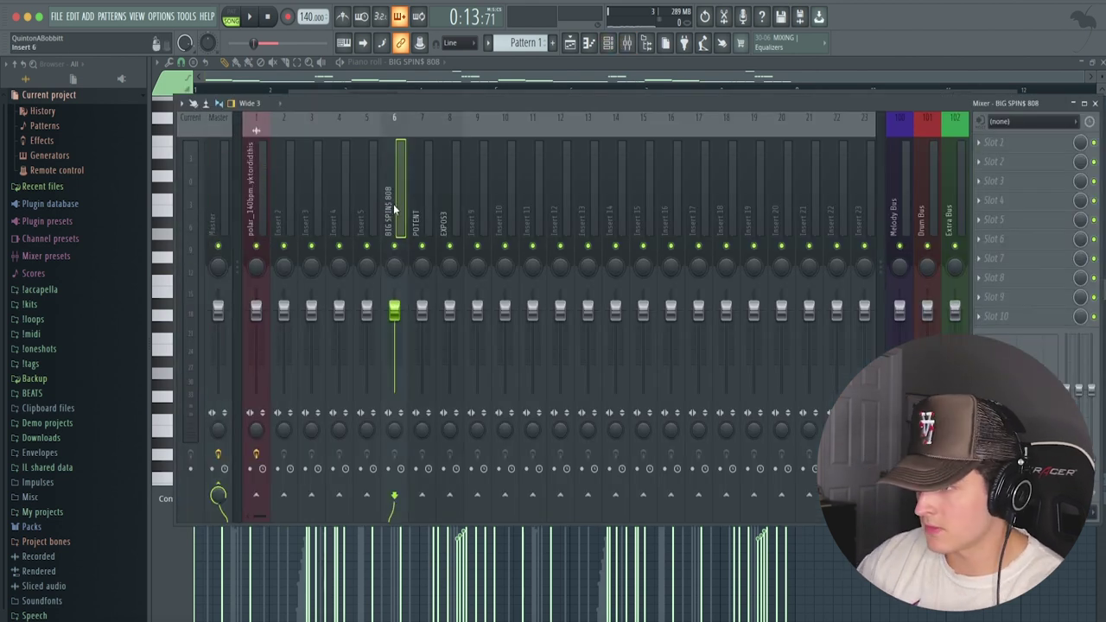
key("space")
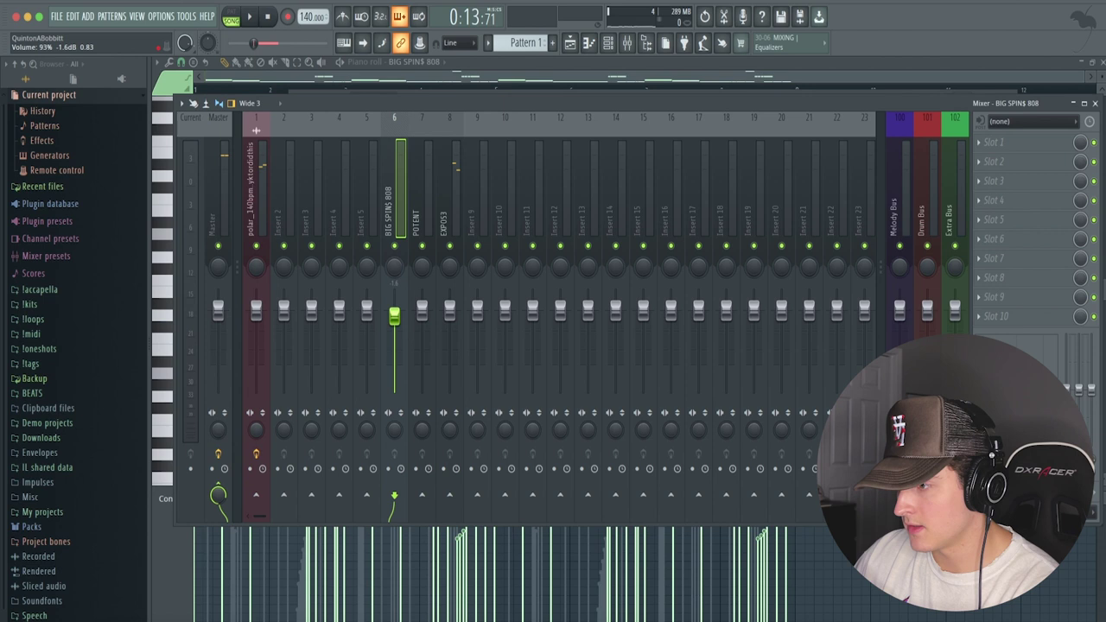
key("space")
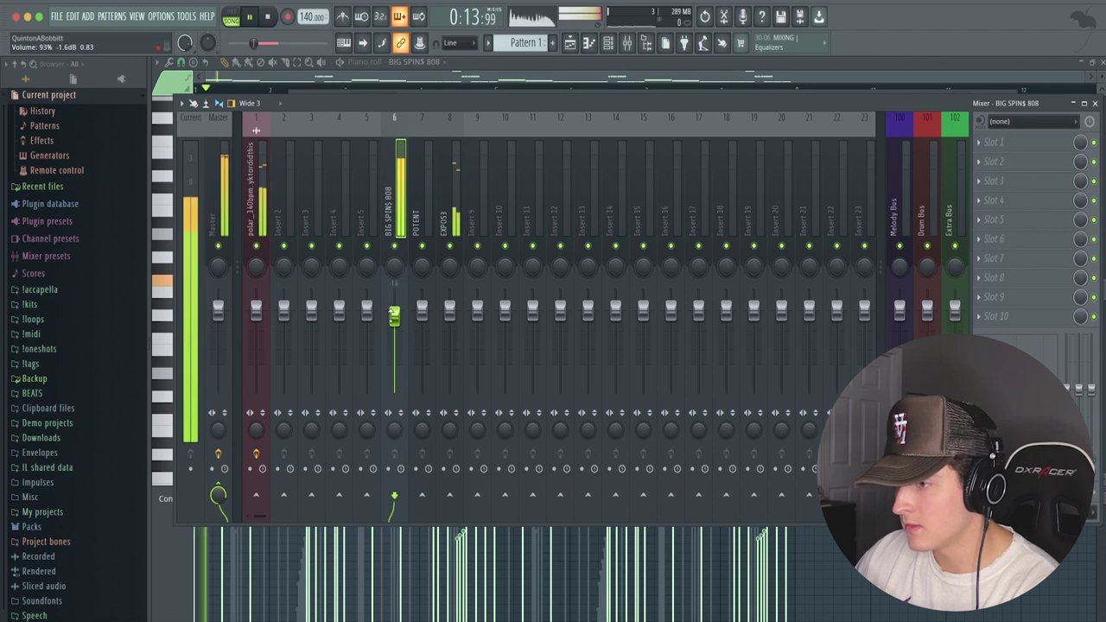
Set the EXPOS3 mixer track's volume to 102%.
left_click(447, 289)
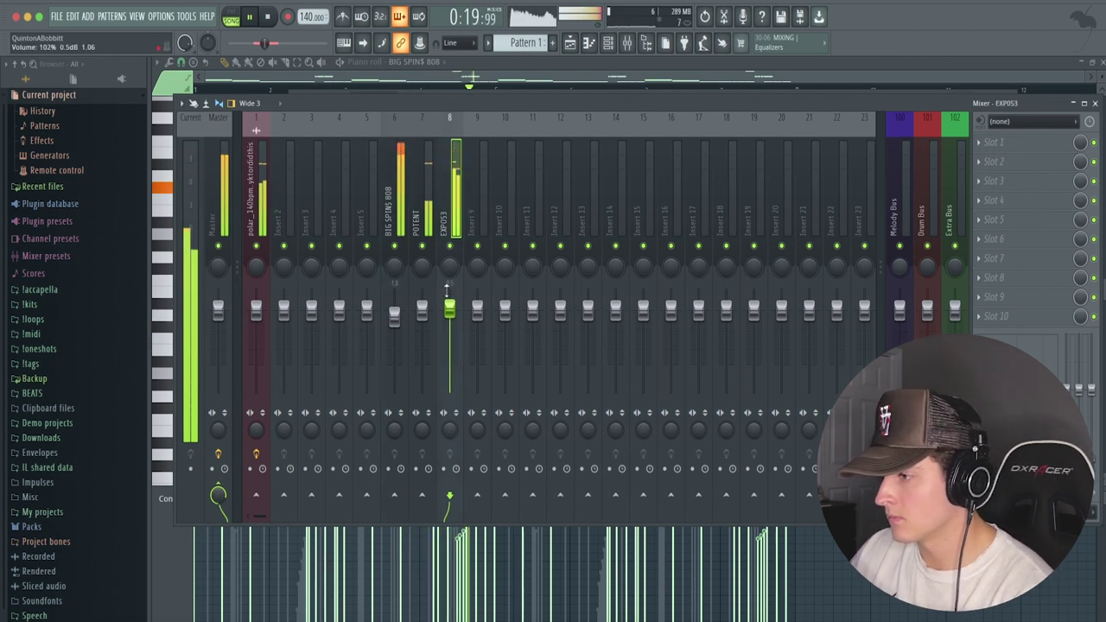
right_click(460, 207)
key("Escape")
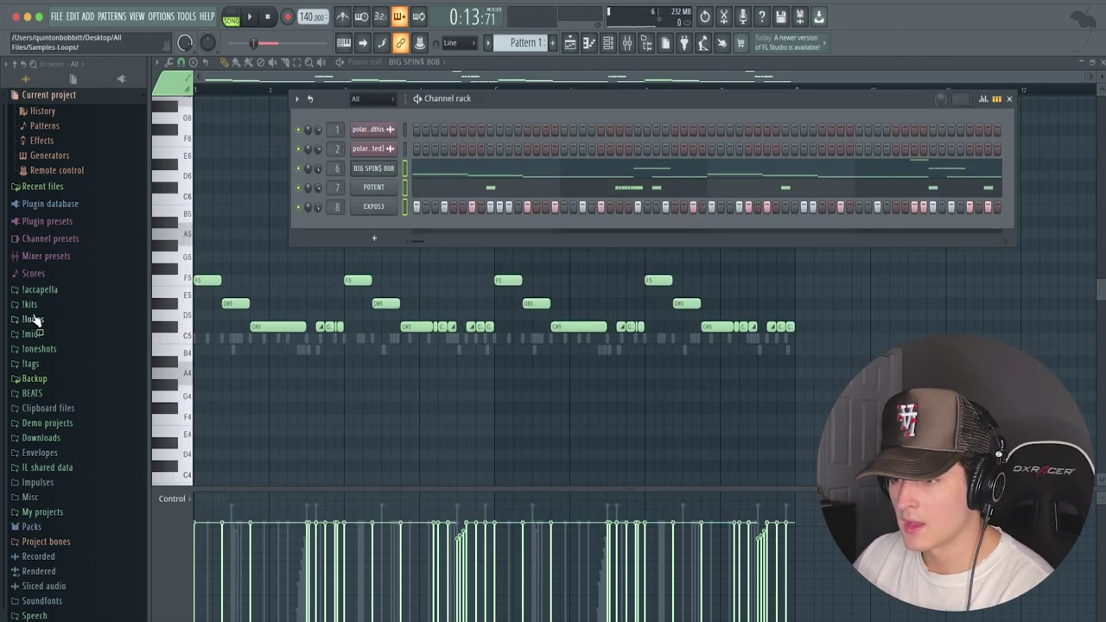
Add the CRAT3 sample from the OpenHats folder as a new channel with a hit on step 1.
left_click(31, 246)
left_click(38, 233)
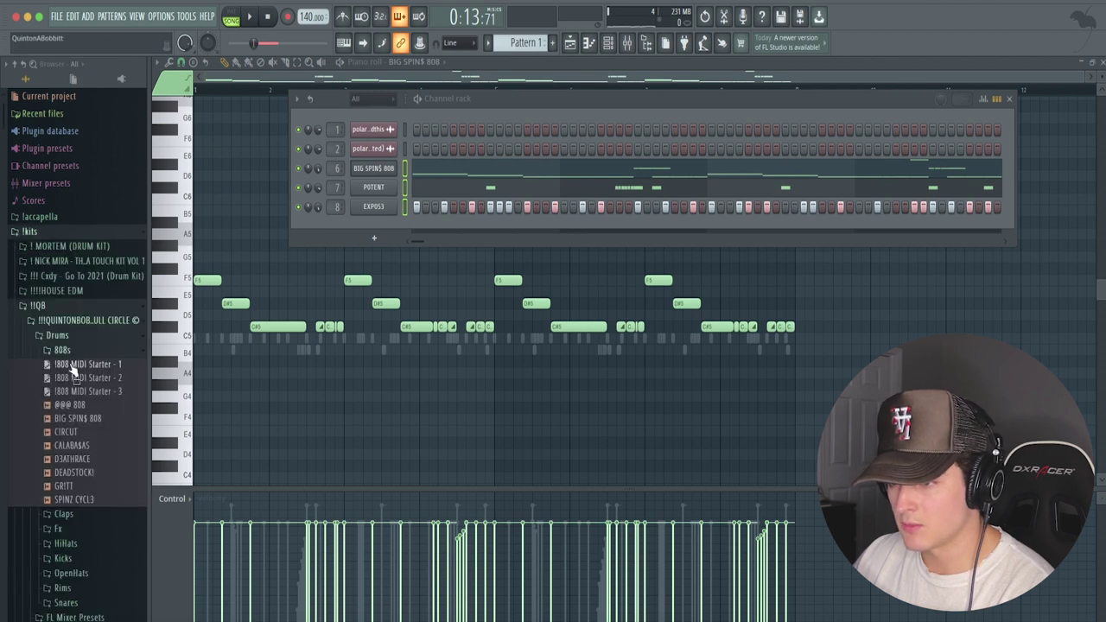
left_click(64, 351)
left_click(76, 425)
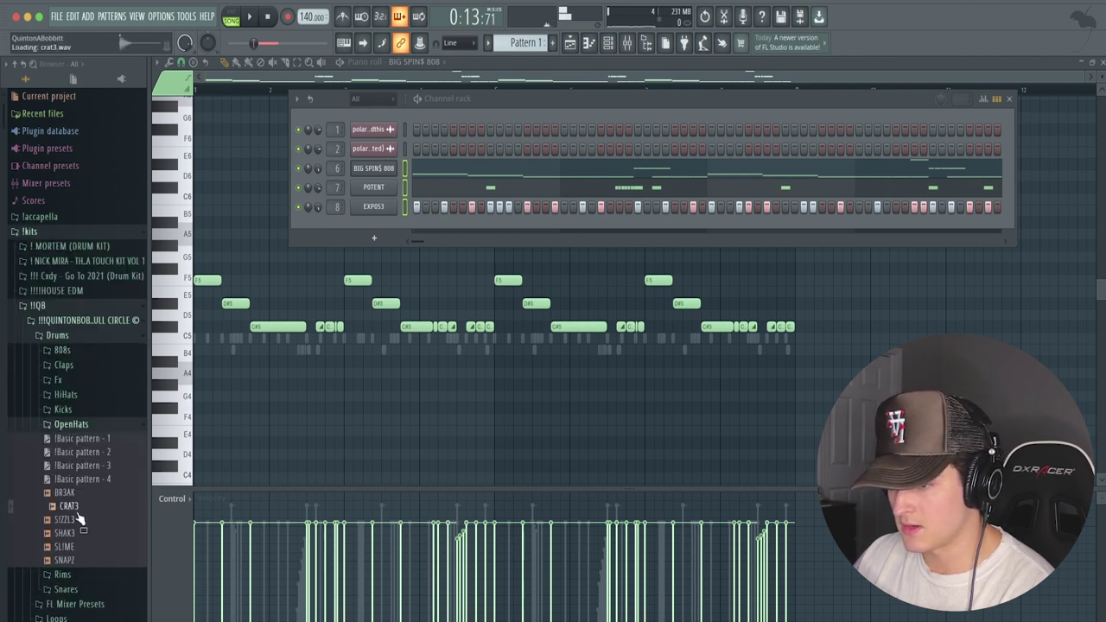
left_click_drag(388, 232, 424, 237)
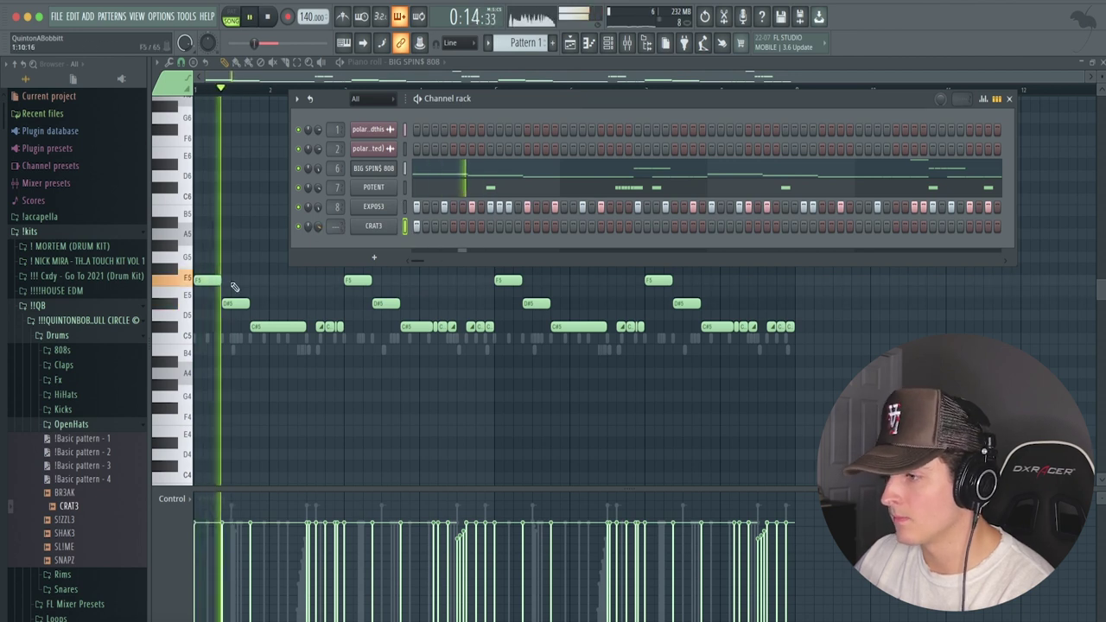
Add the SHAK3 open hat as a new channel with hits on step 9 of bars 1 and 2.
left_click_drag(70, 533, 363, 245)
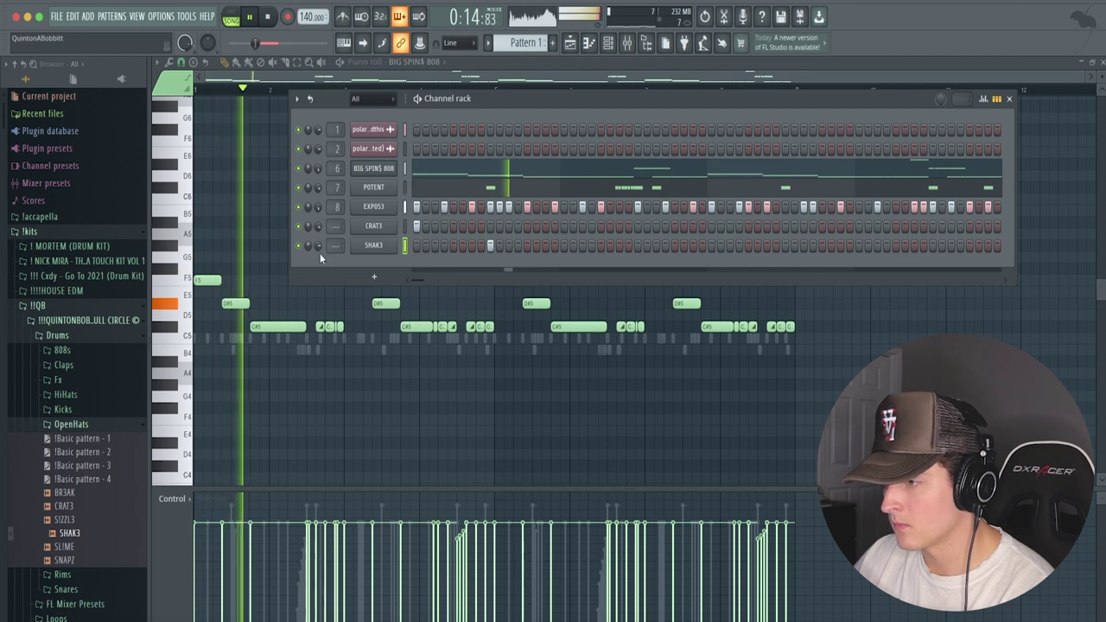
left_click(638, 246)
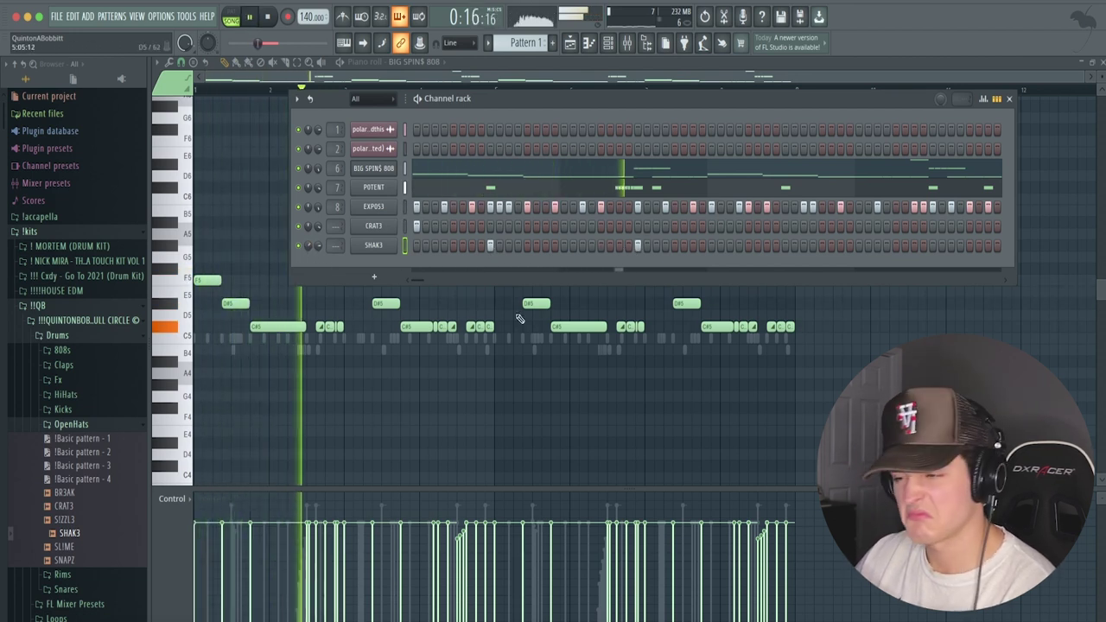
Add a CRAT3 hit at the start of bar 3 and repeat the CRAT3 and SHAK3 patterns through bar 8.
left_click(710, 227)
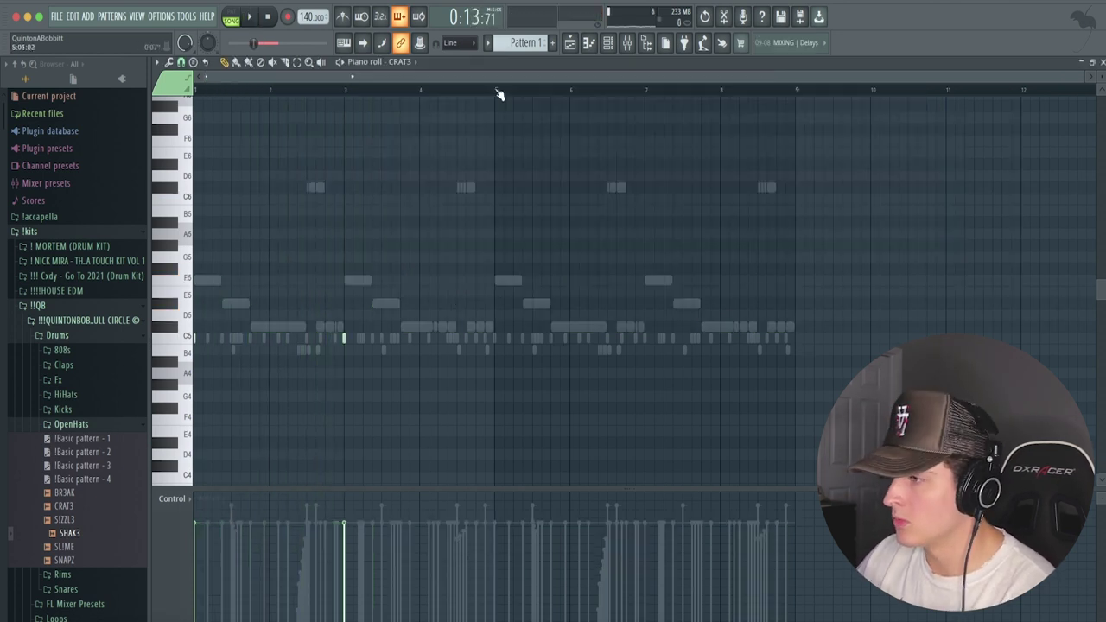
left_click_drag(497, 90, 796, 90)
key("ctrl+b")
key("F6")
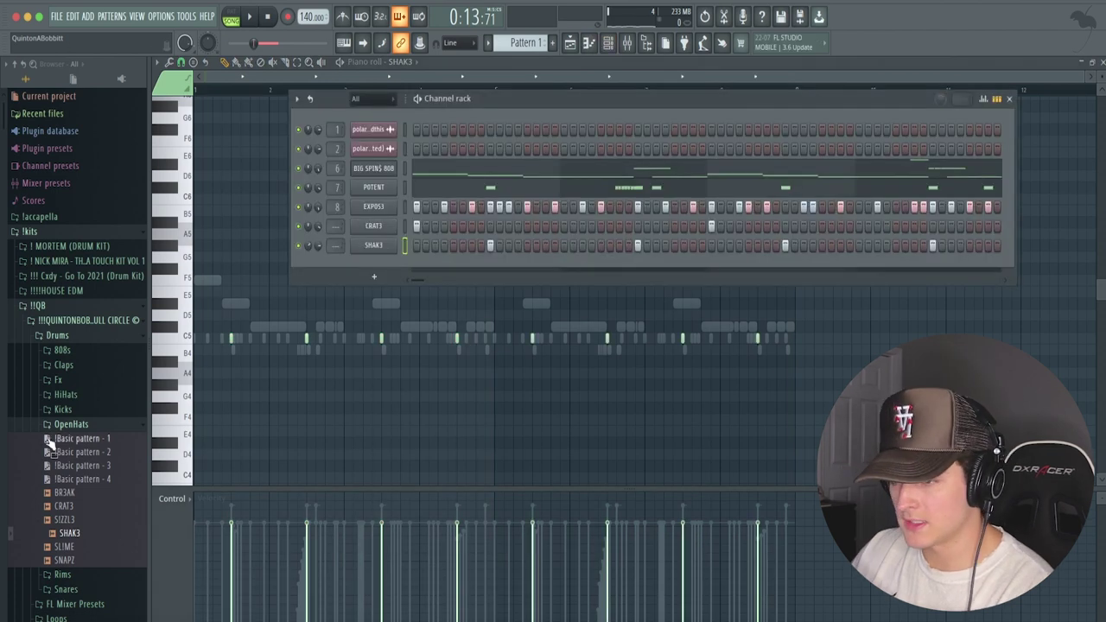
Add the 0P3N snare with C5, D#5, D5 and C#5 hits in bar 2, and duplicate bars 1 and 2 into bars 3 and 4.
left_click(89, 457)
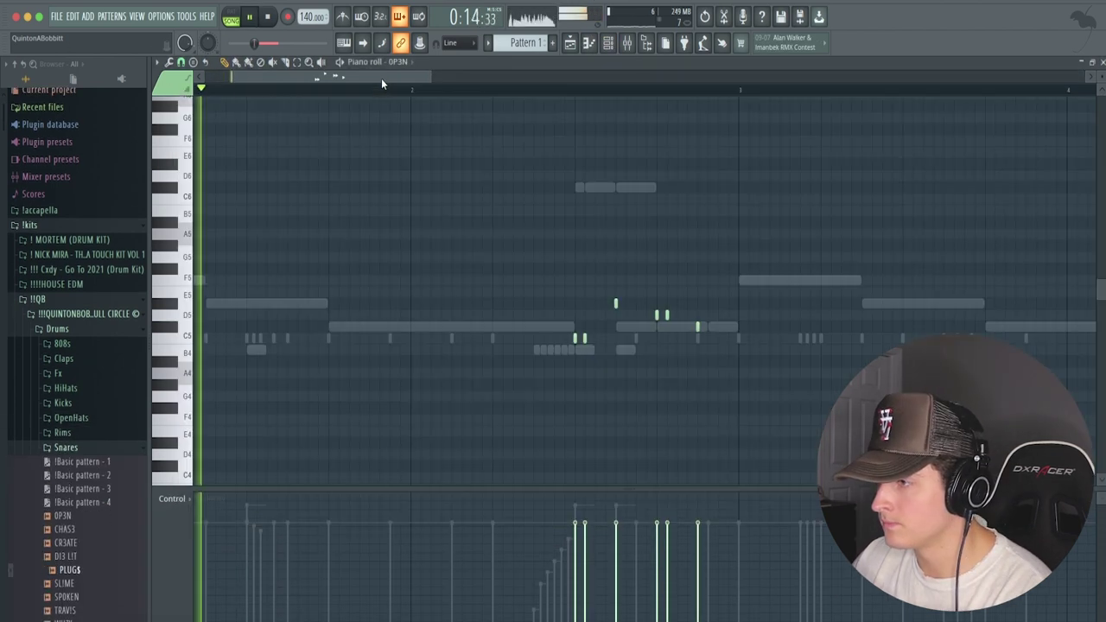
scroll(395, 100, "down", 2)
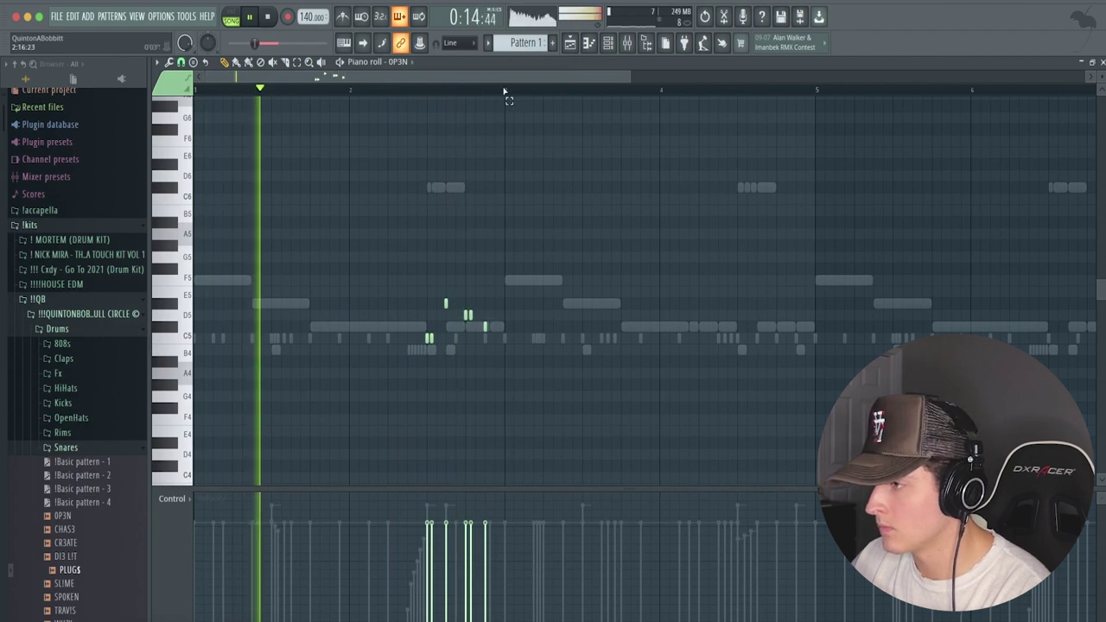
left_click_drag(506, 92, 211, 106)
key("ctrl+b")
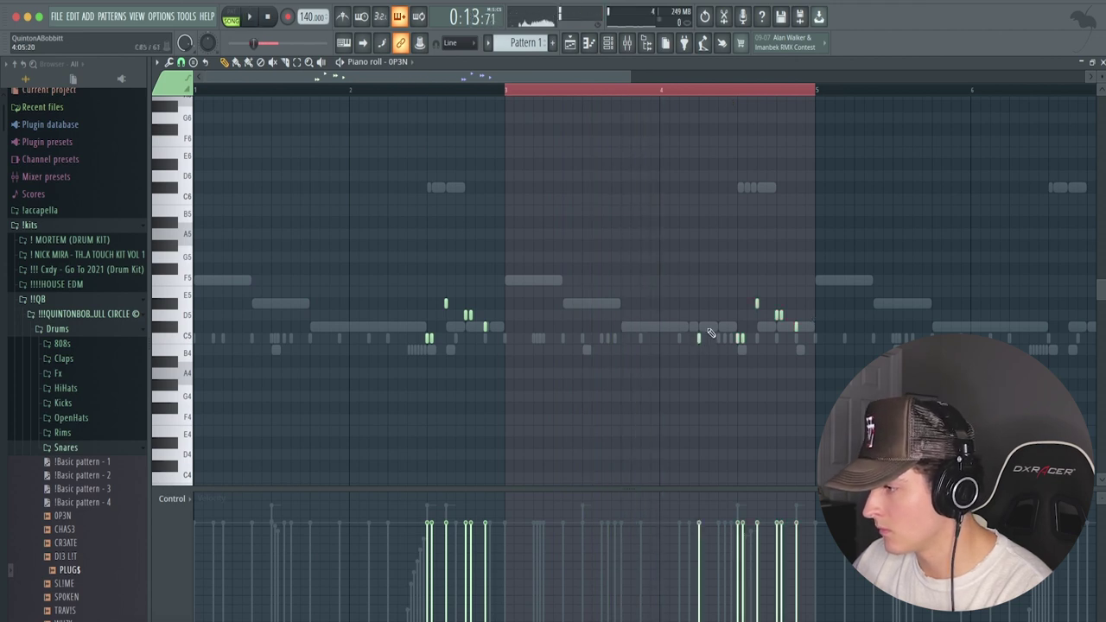
Add extra C5 hits of the 0P3N snare in the first half of bar 4 and replay.
left_click(715, 90)
scroll(715, 90, "up", 3)
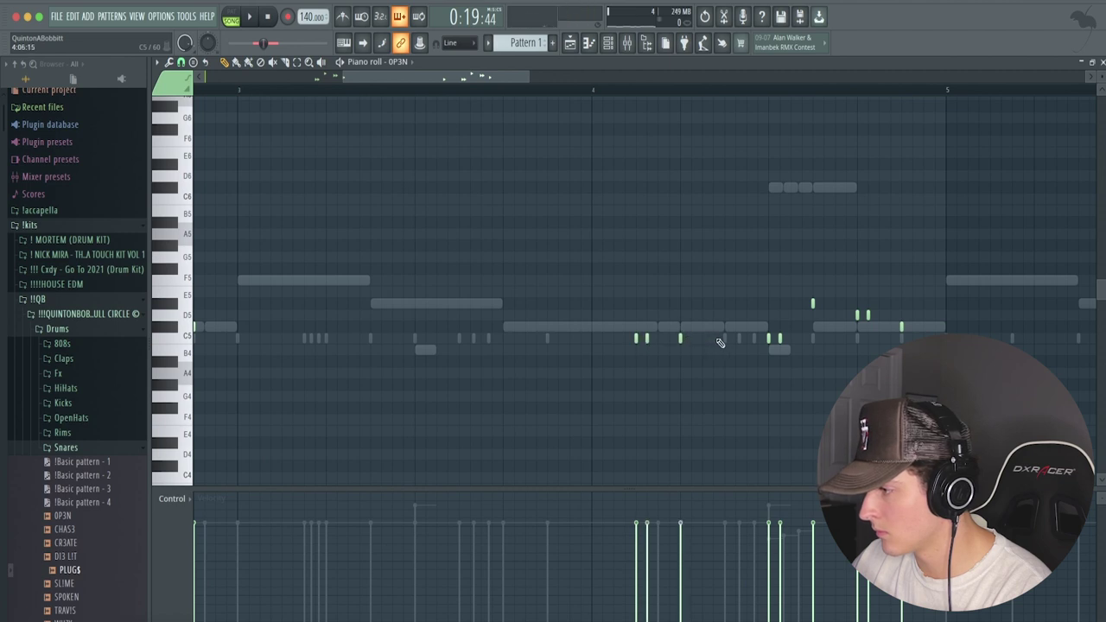
key("space")
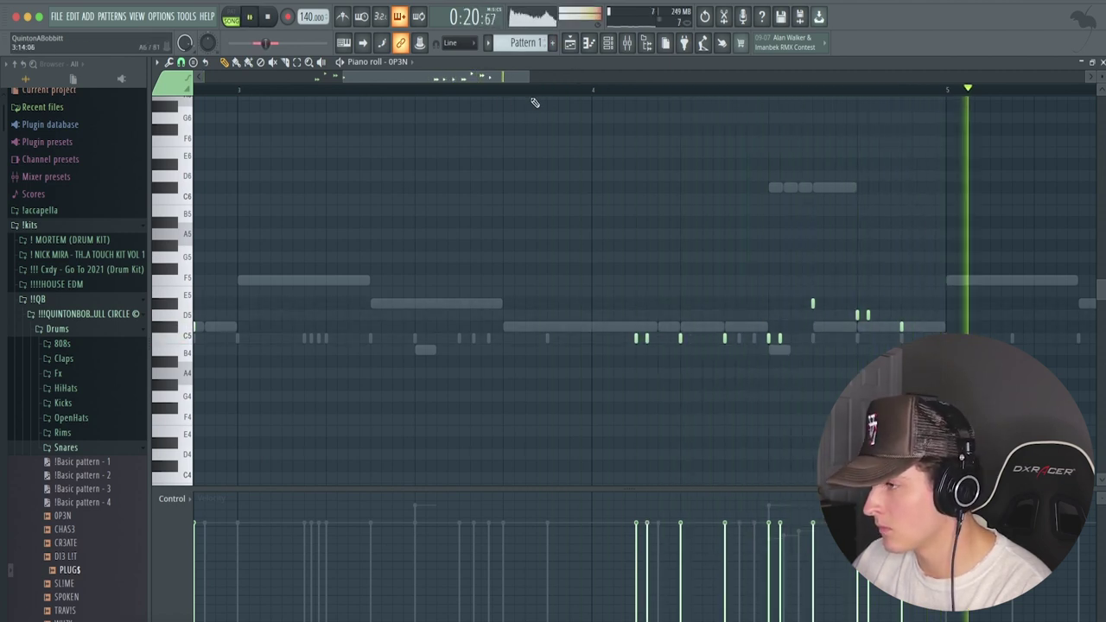
scroll(535, 103, "down", 5)
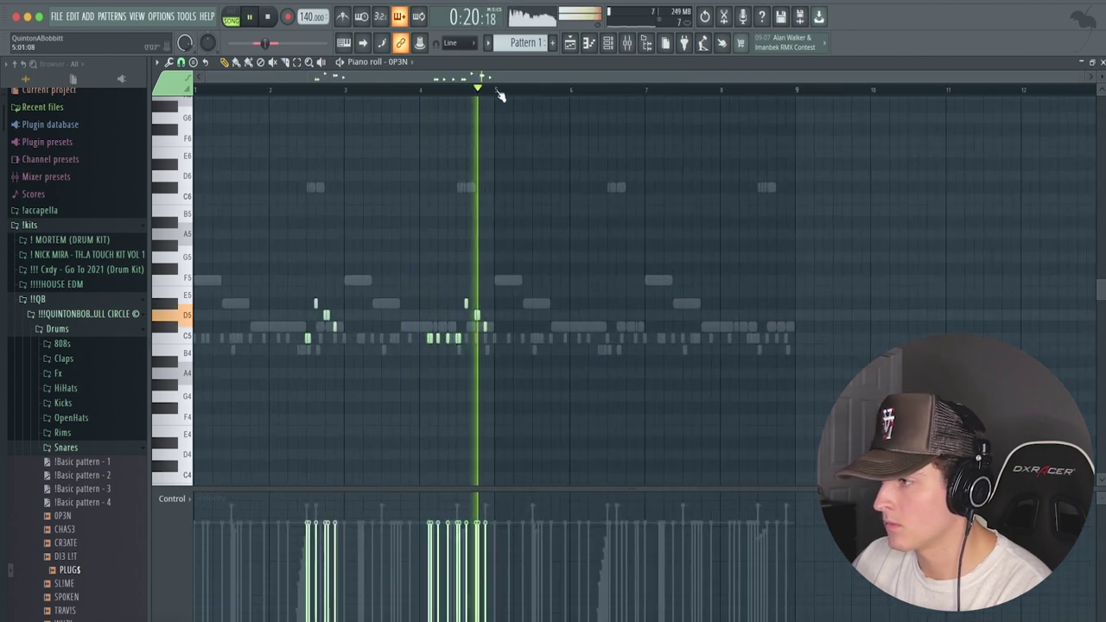
key("ctrl+a")
key("ctrl+b")
key("ctrl+z")
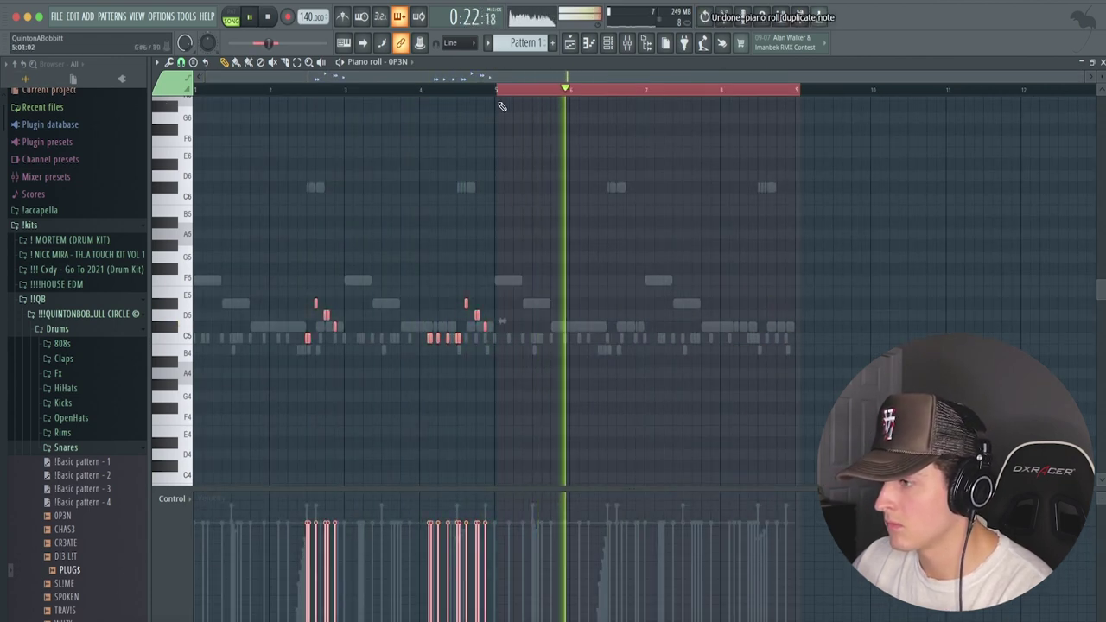
left_click(506, 90, "ctrl")
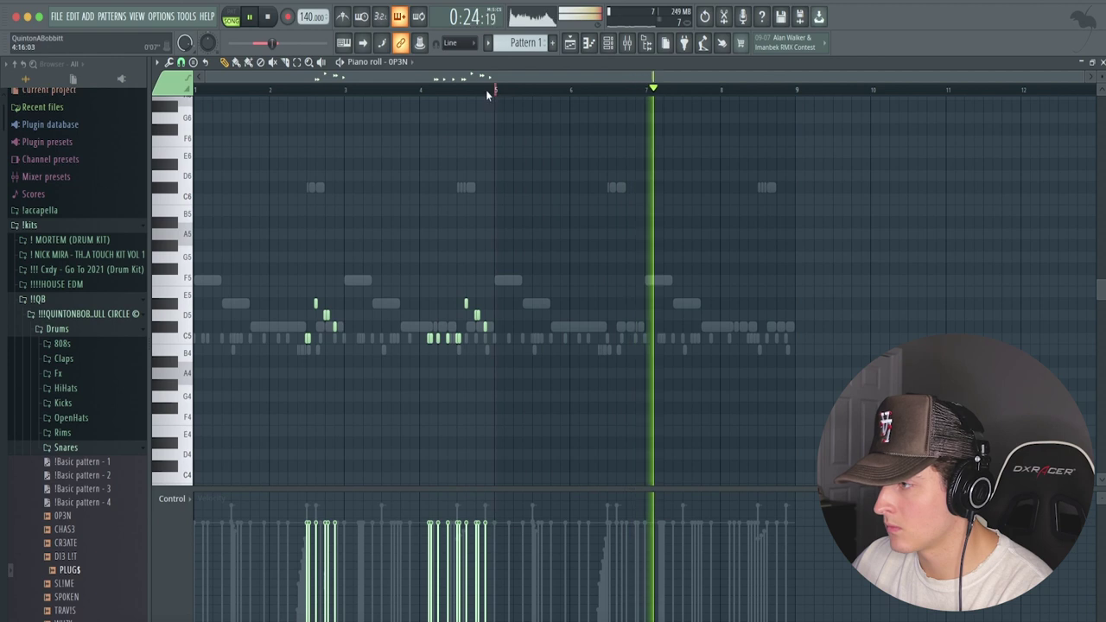
left_click(486, 90)
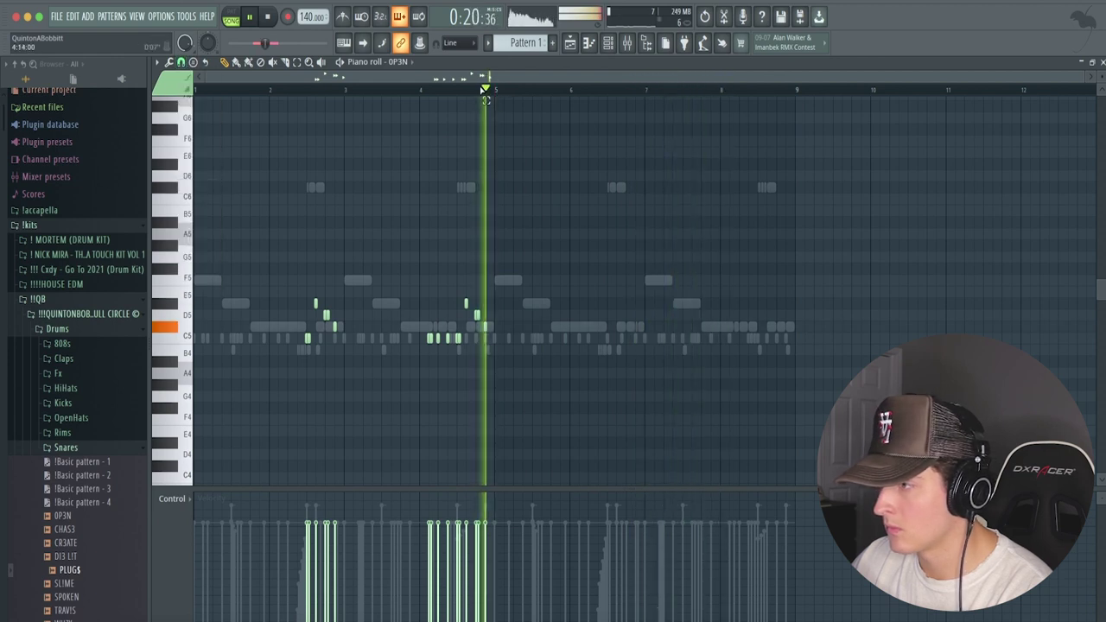
Duplicate the 0P3N snare notes of bars 1 to 4 into bars 5 to 8, deselect them and replay from the start.
key("ctrl+a")
key("ctrl+b")
key("ctrl+d")
left_click(229, 90)
key("space")
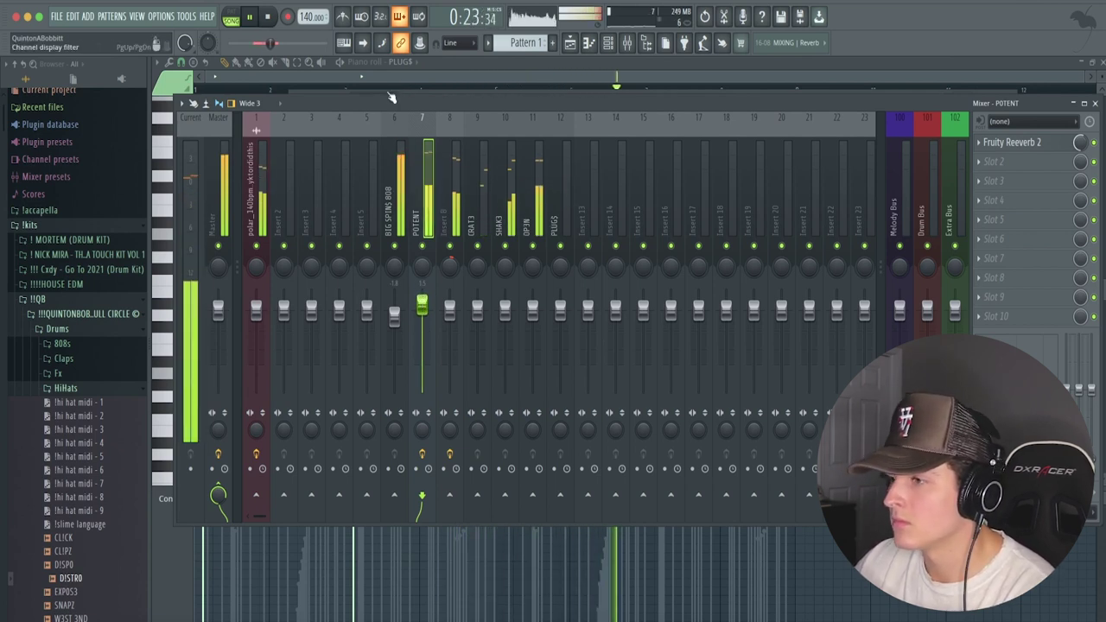
Lower the polar loop's mixer track to about -1.0 dB and the BIG SPIN$ 808 track to about -2.3 dB, then stop playback.
left_click(263, 211)
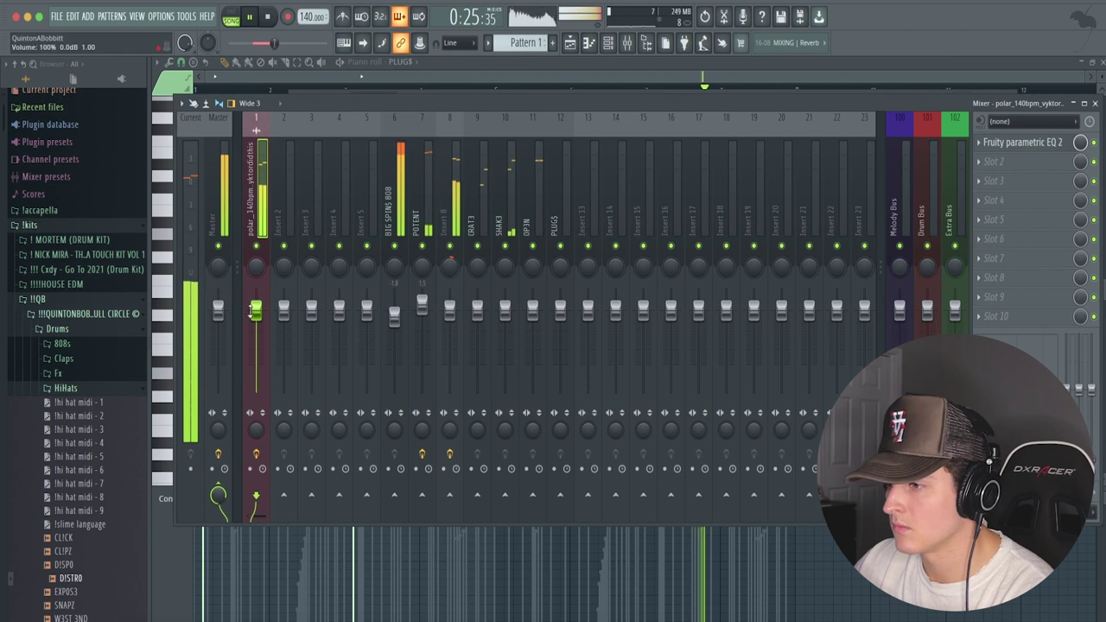
left_click(396, 313)
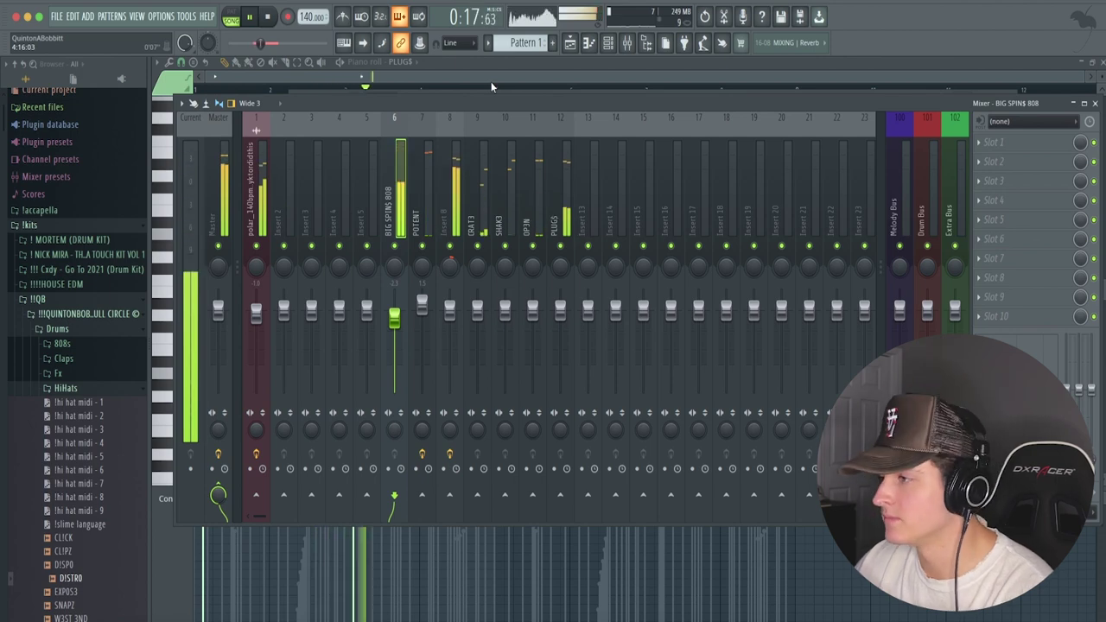
key("space")
Play the arrangement and examine the Fruity parametric EQ 2 bands on mixer Insert 16.
left_click(670, 195)
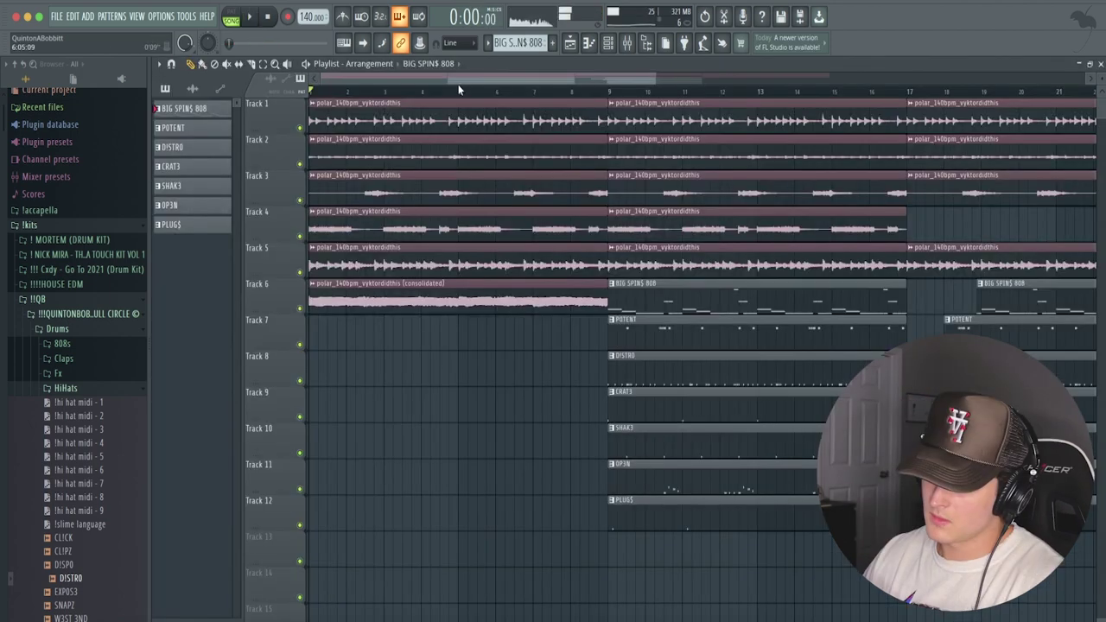
key("space")
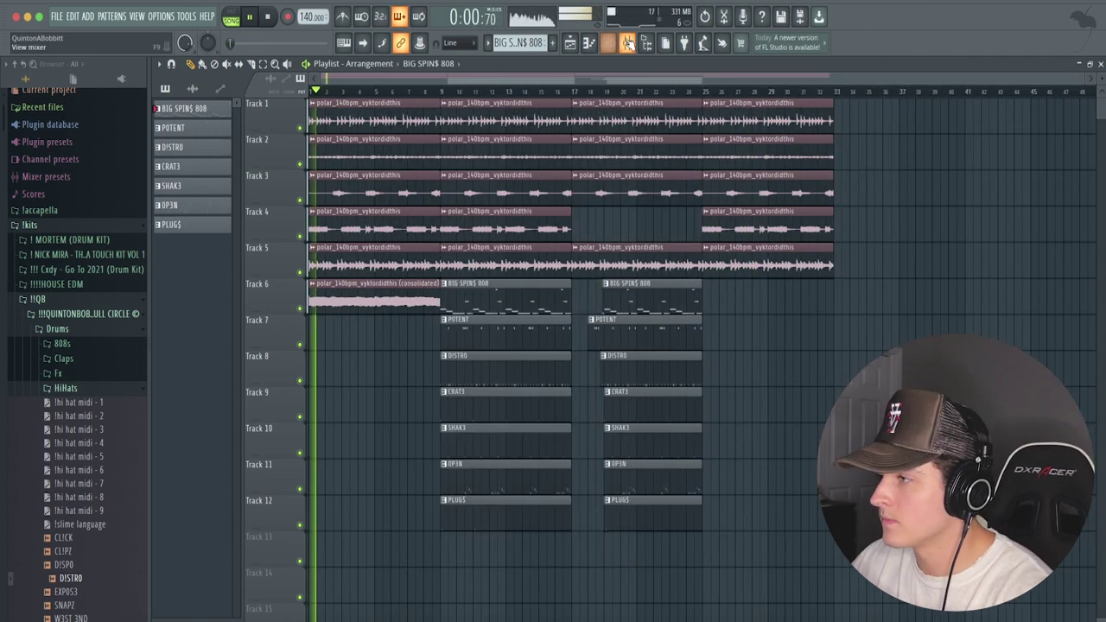
key("F9")
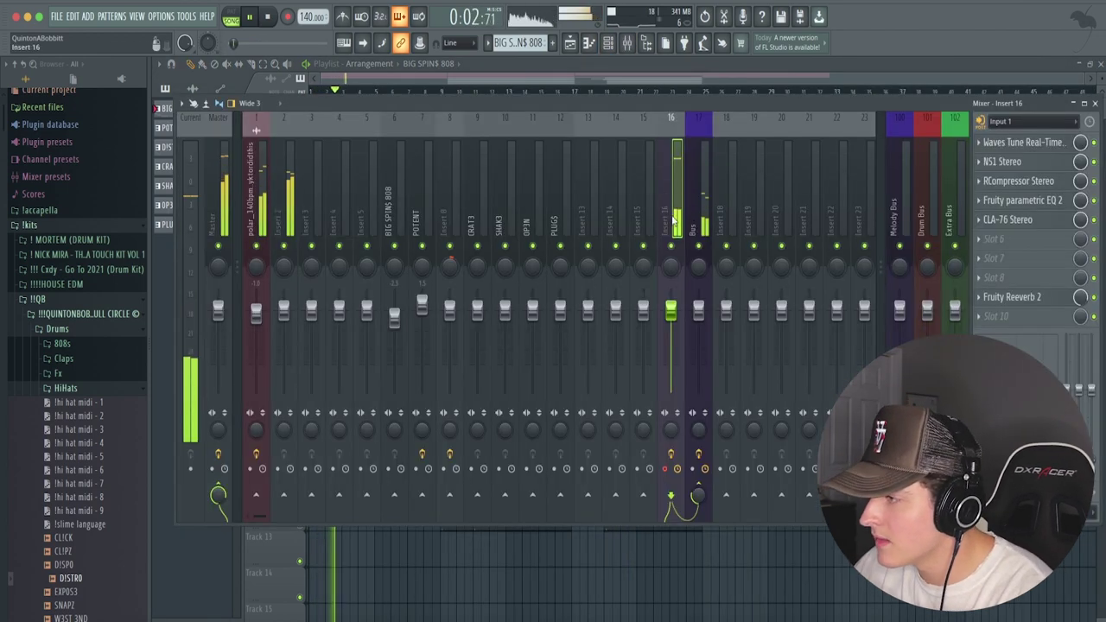
left_click(1020, 201)
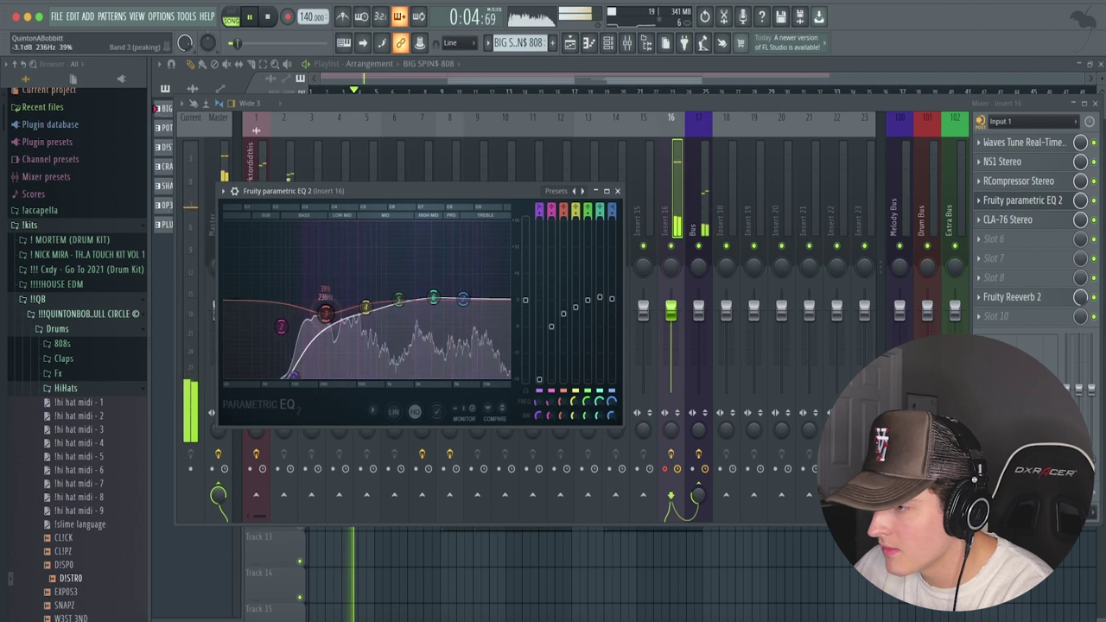
left_click_drag(325, 310, 407, 308)
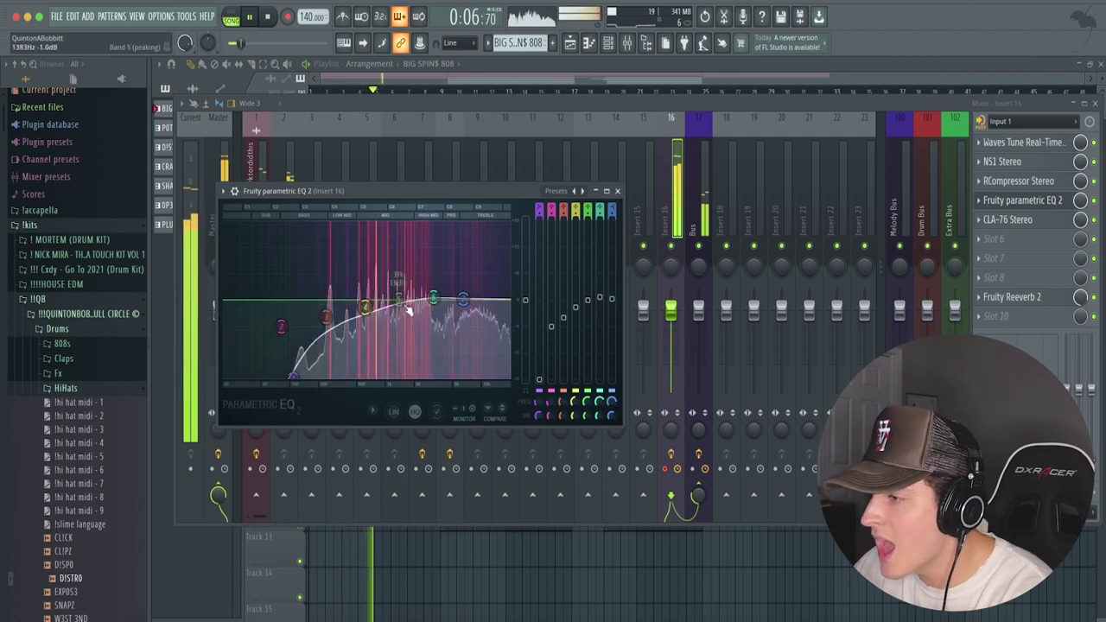
left_click(617, 190)
Set the wet level of Fruity Reeverb 2 on mixer Insert 16 to 46%.
left_click(1012, 297)
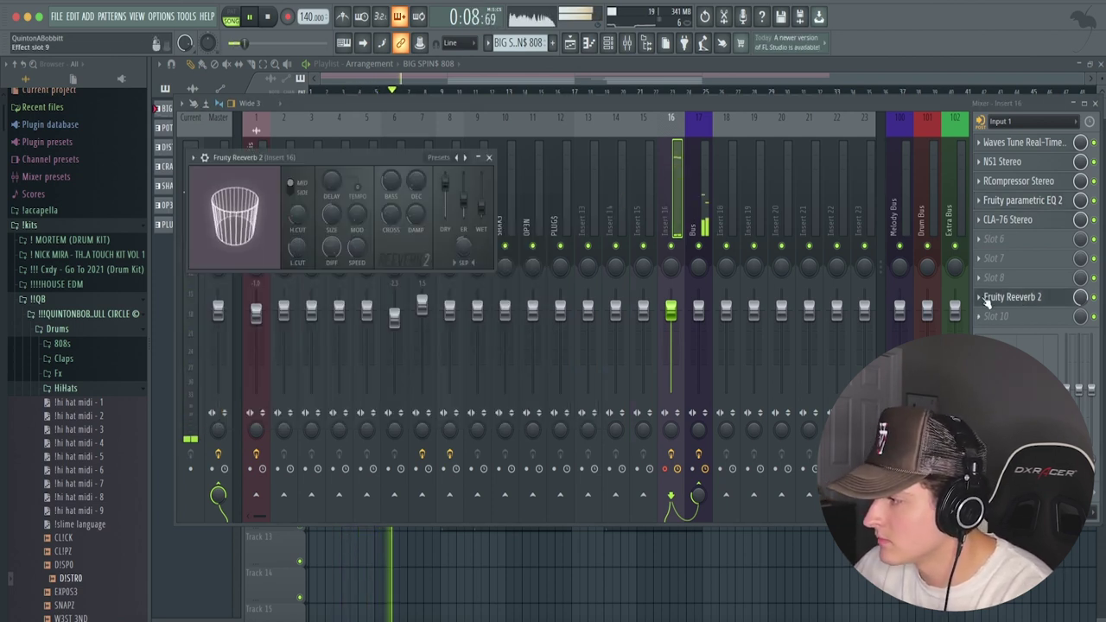
left_click_drag(481, 208, 481, 204)
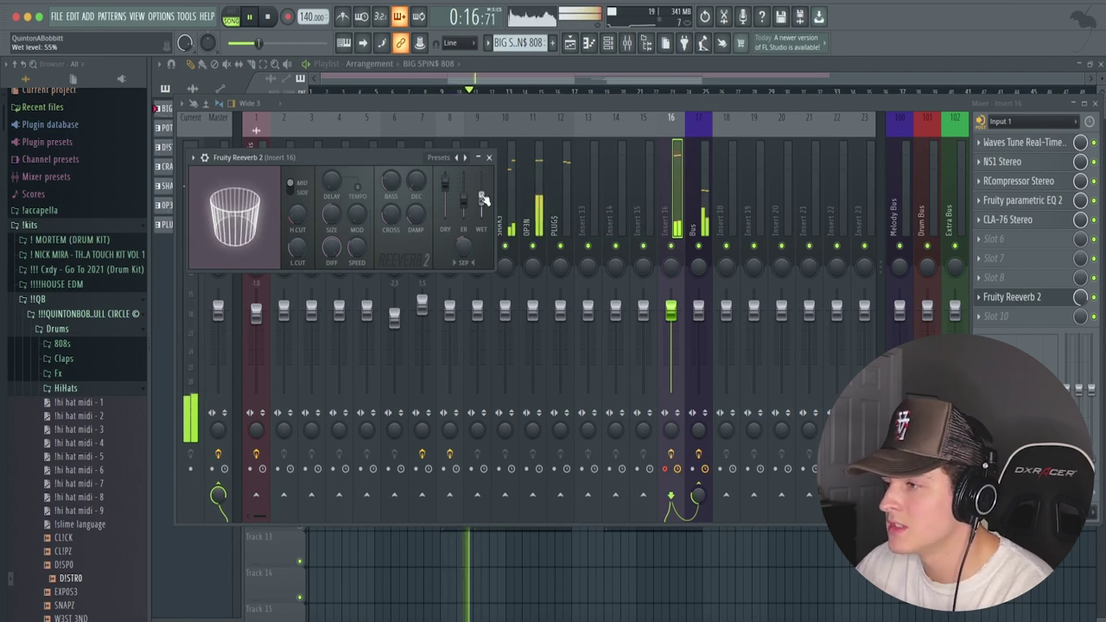
left_click_drag(484, 198, 482, 202)
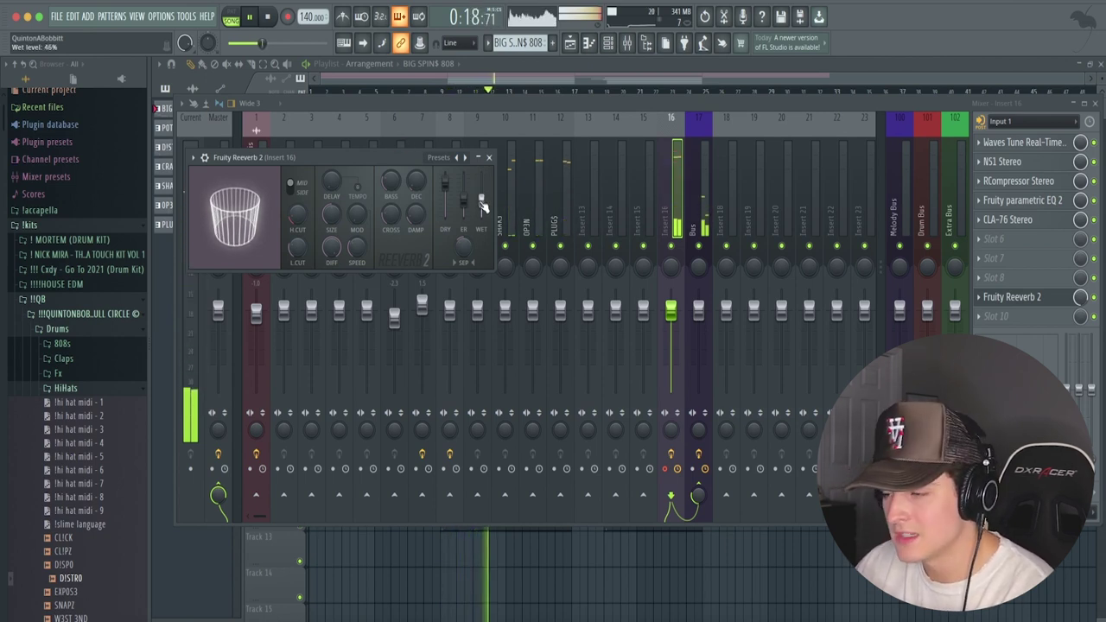